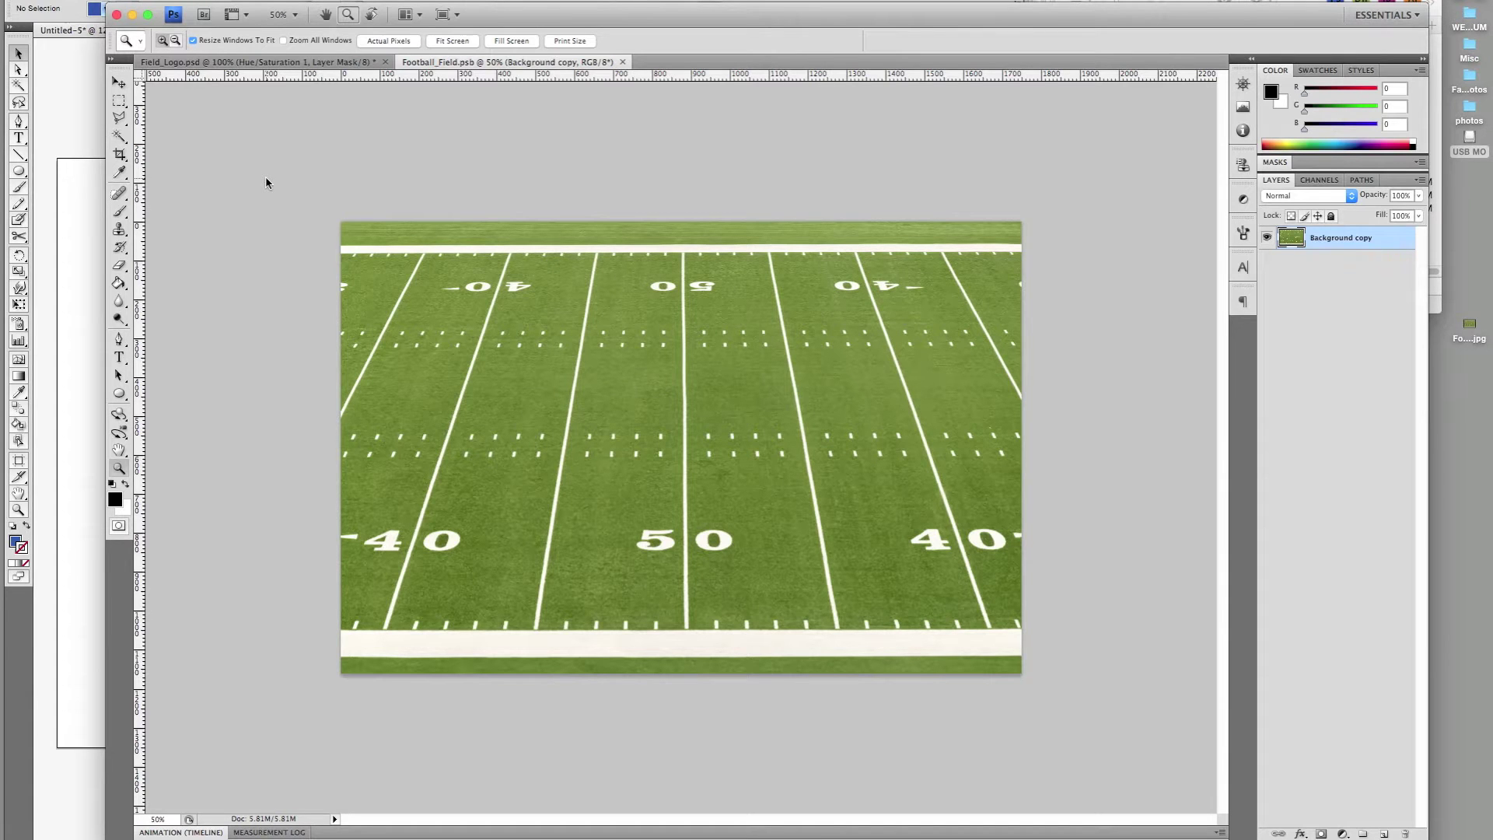
# Marquee a large rectangle over the middle of the field and fill it with black on a new layer
pyautogui.click(116, 102)
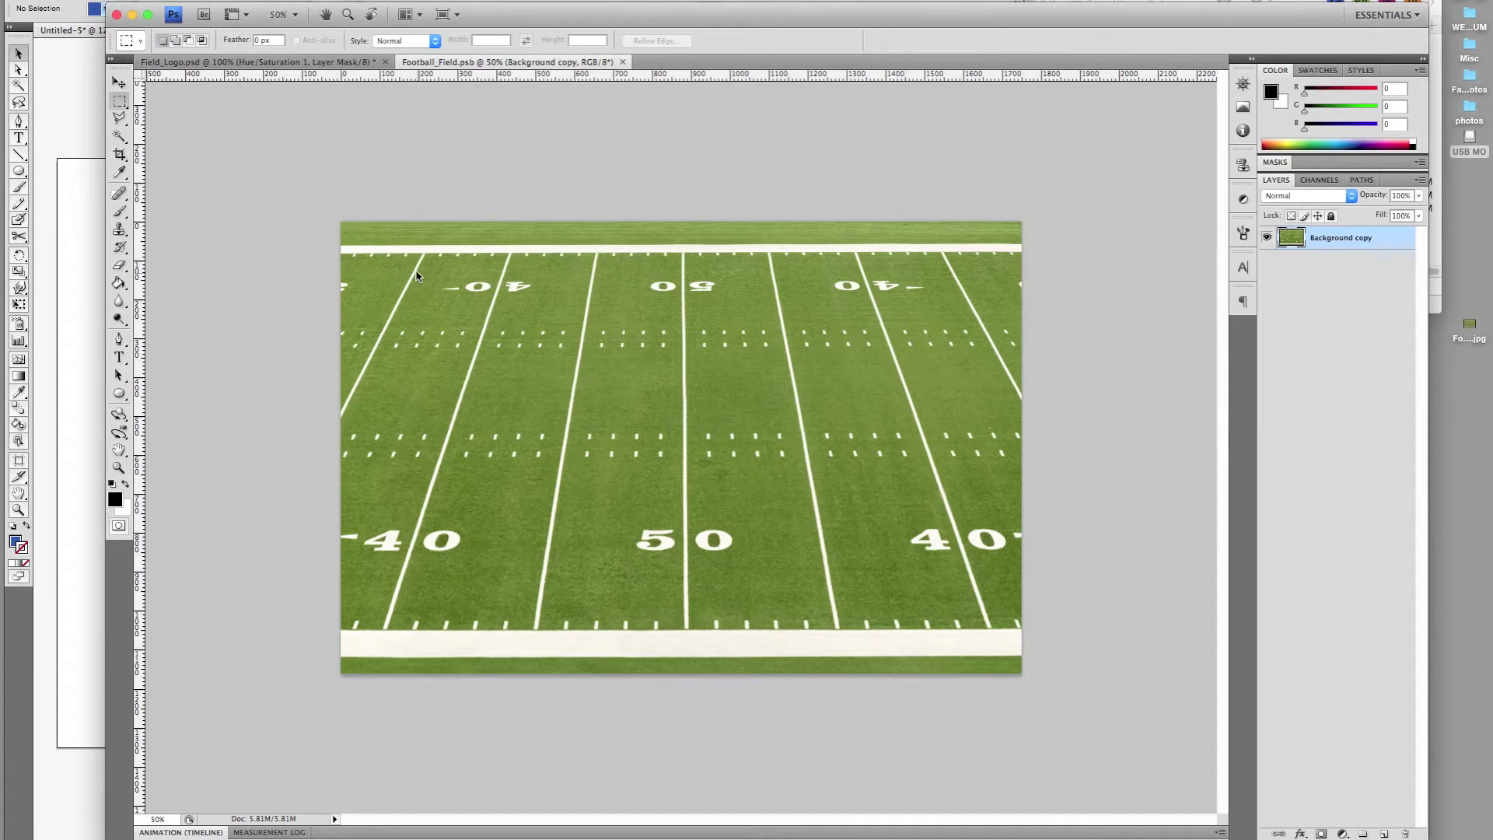
pyautogui.moveTo(422, 266); pyautogui.dragTo(867, 634)
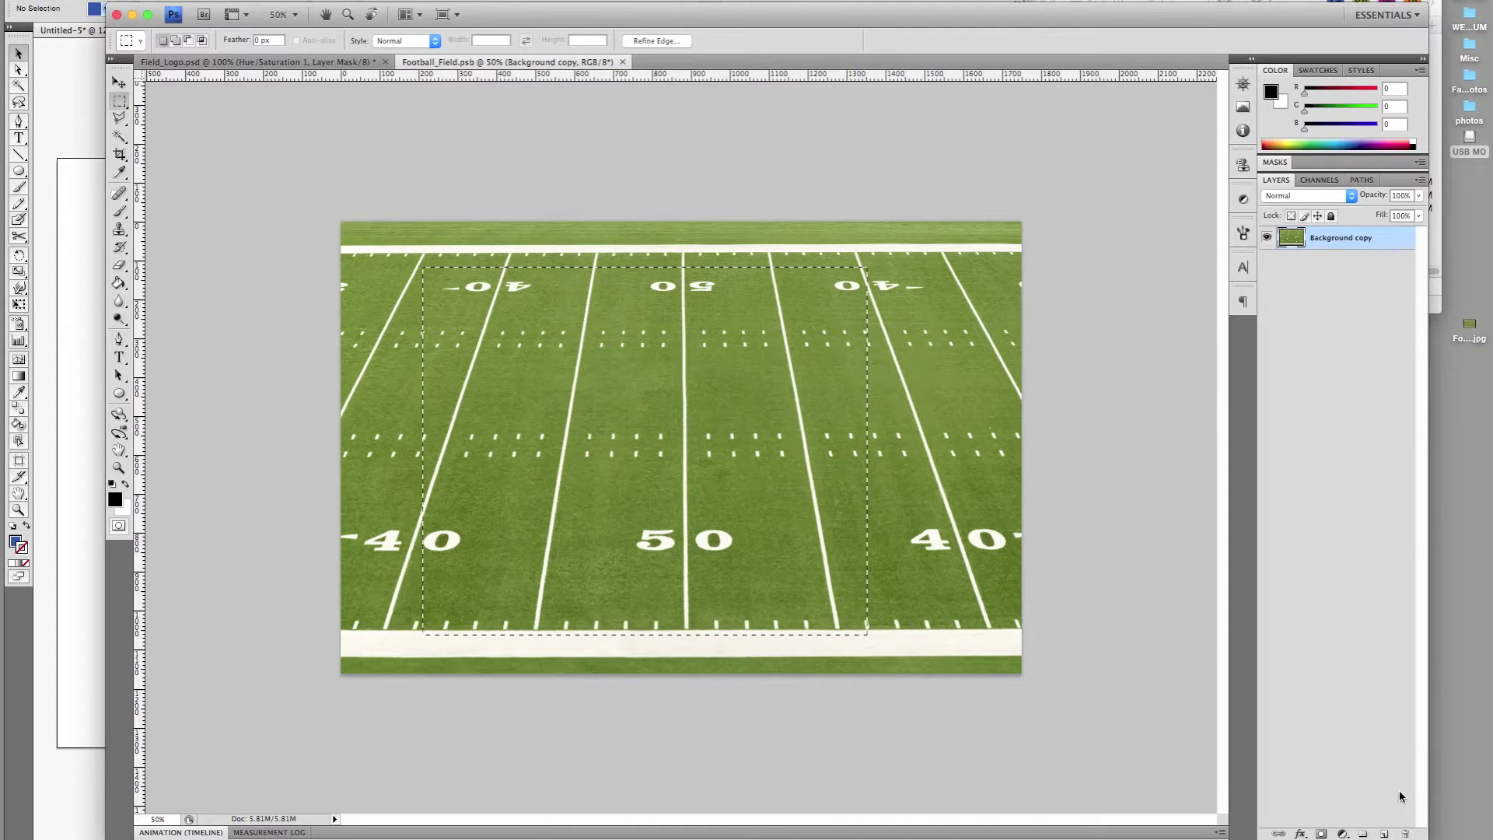
pyautogui.click(1384, 833)
pyautogui.hotkey('alt', 'BackSpace')
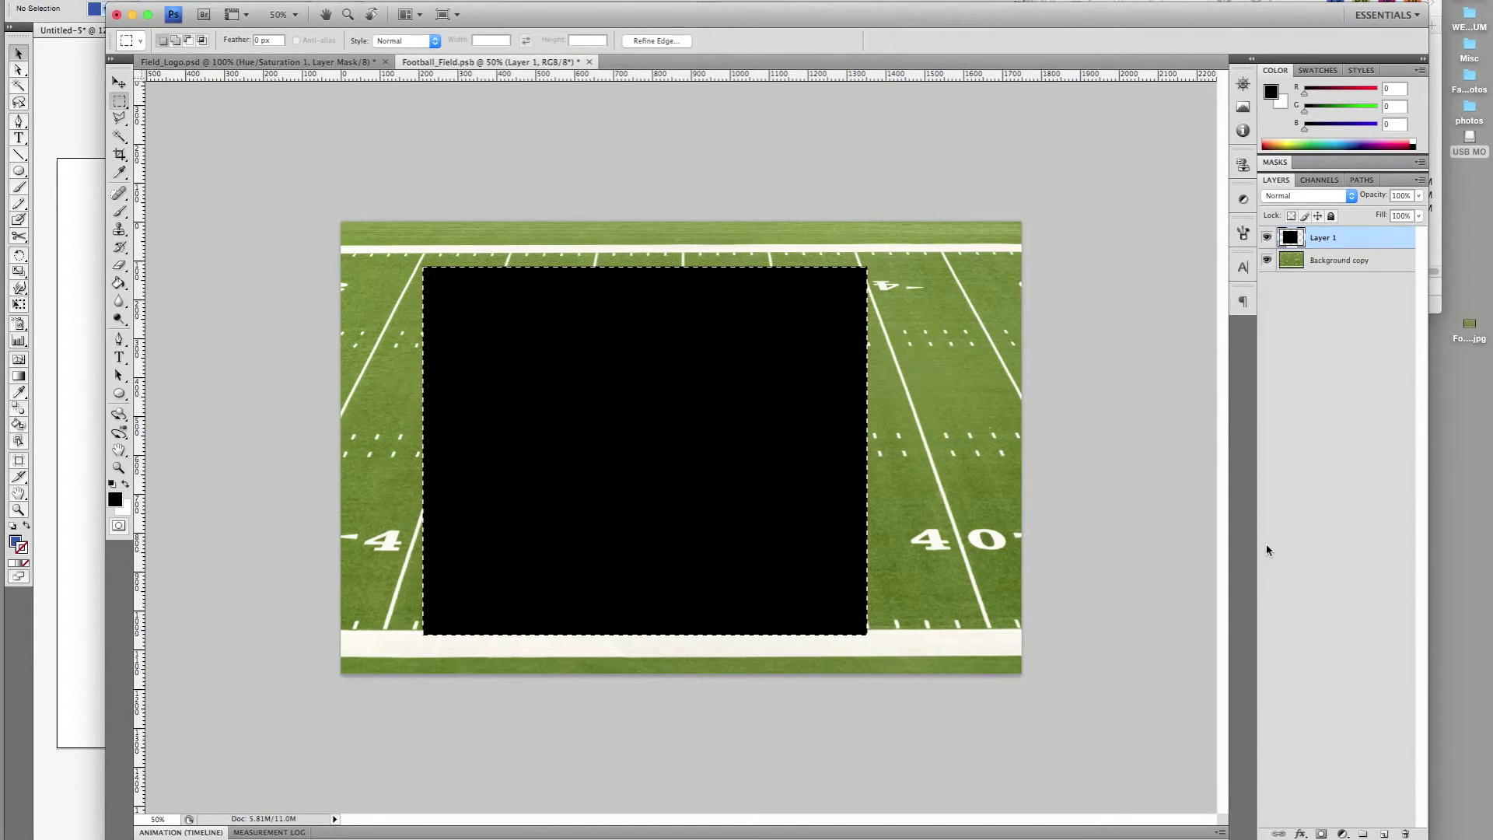
pyautogui.press('super+d')
# Convert the black rectangle layer to a Smart Object and lower its opacity to 50%
pyautogui.click(1341, 240)
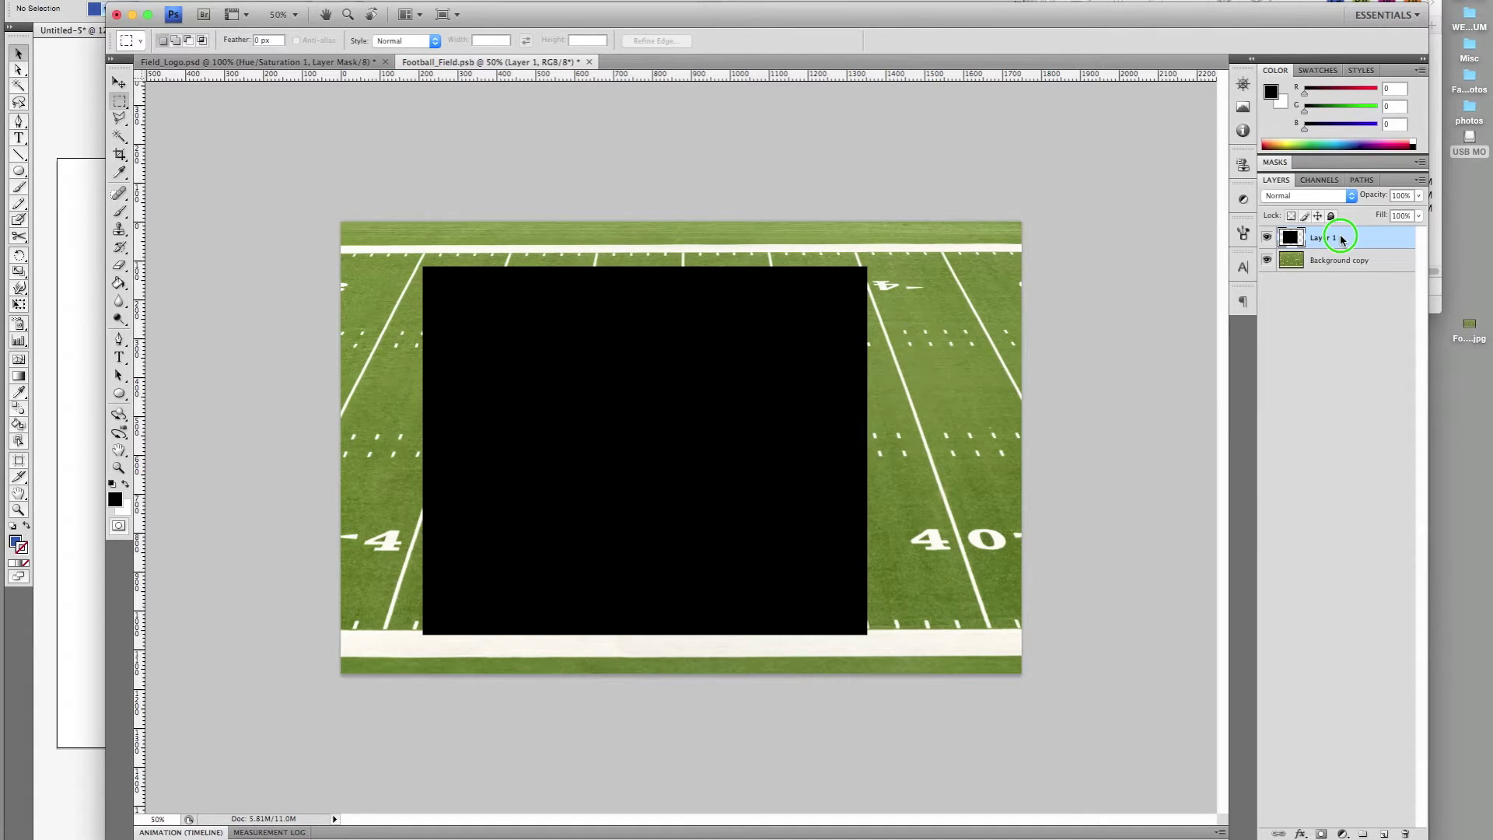
pyautogui.rightClick(1340, 240)
pyautogui.click(1391, 325)
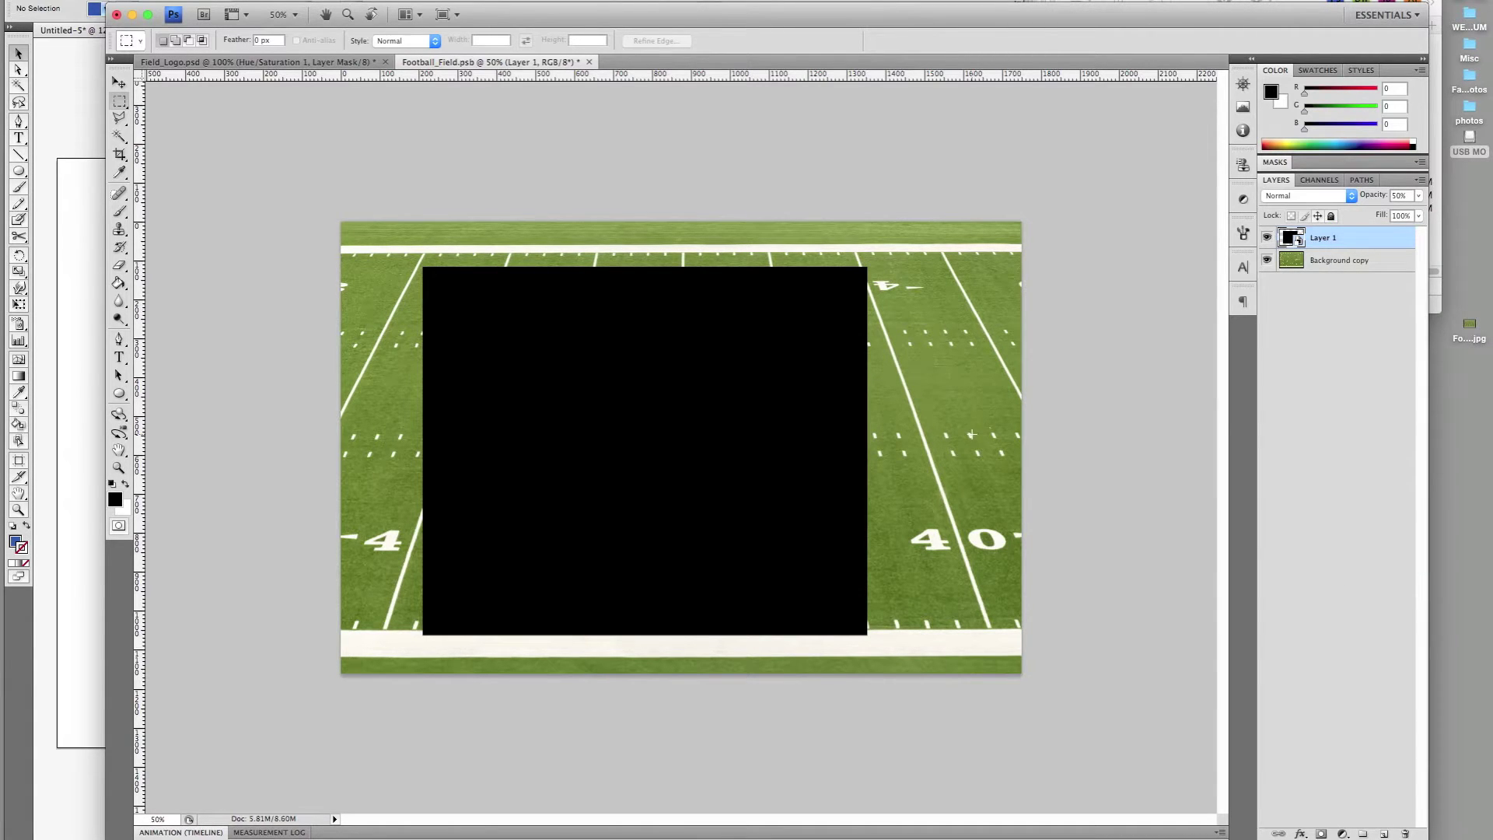
# Free Transform the black rectangle into a trapezoid matching the field's perspective, centered on the 50-yard line and scaled down between the number rows
pyautogui.hotkey('ctrl', 't')
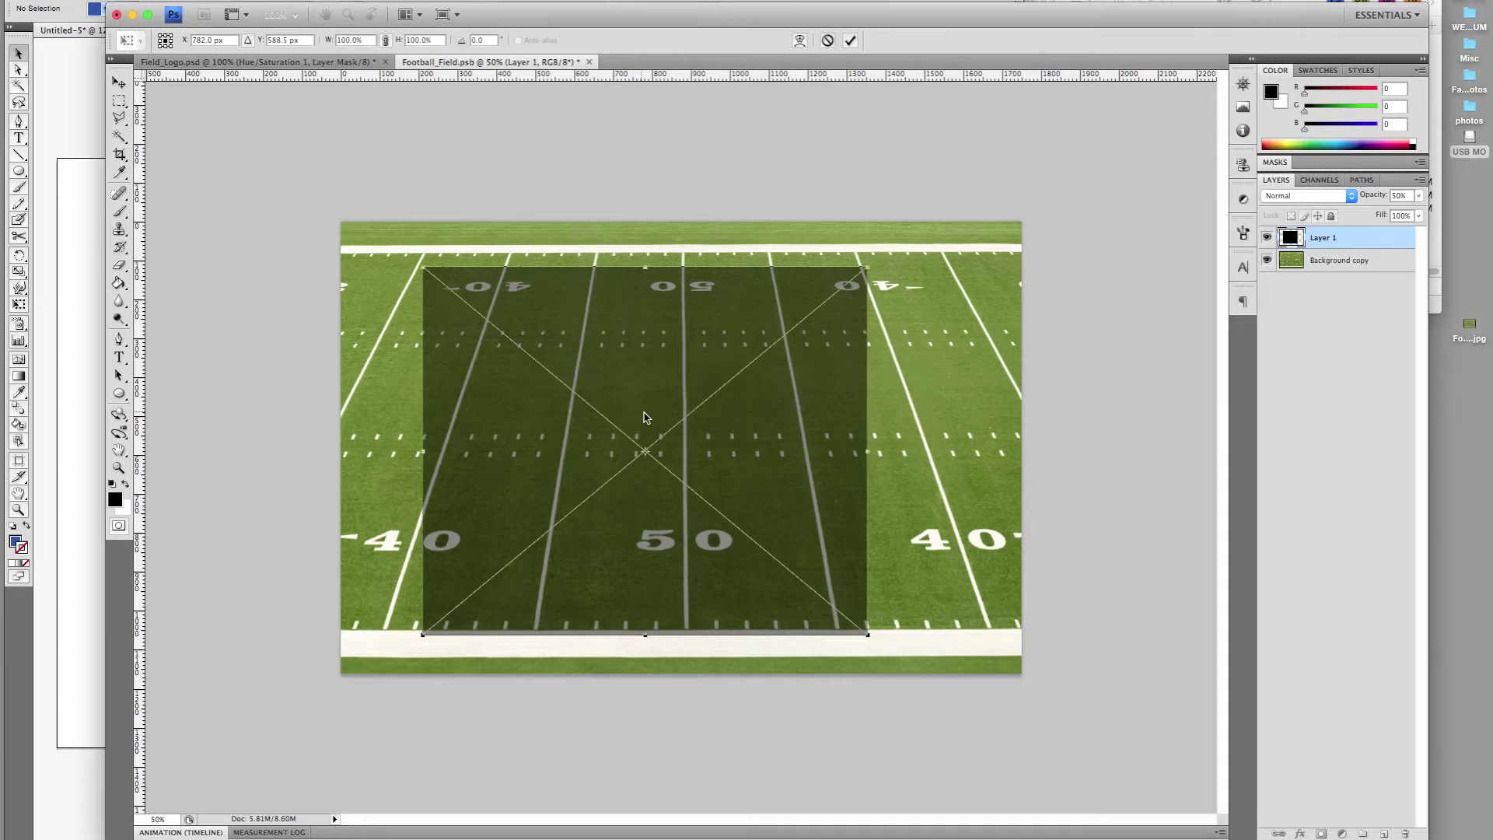
pyautogui.moveTo(422, 268); pyautogui.dragTo(539, 265)
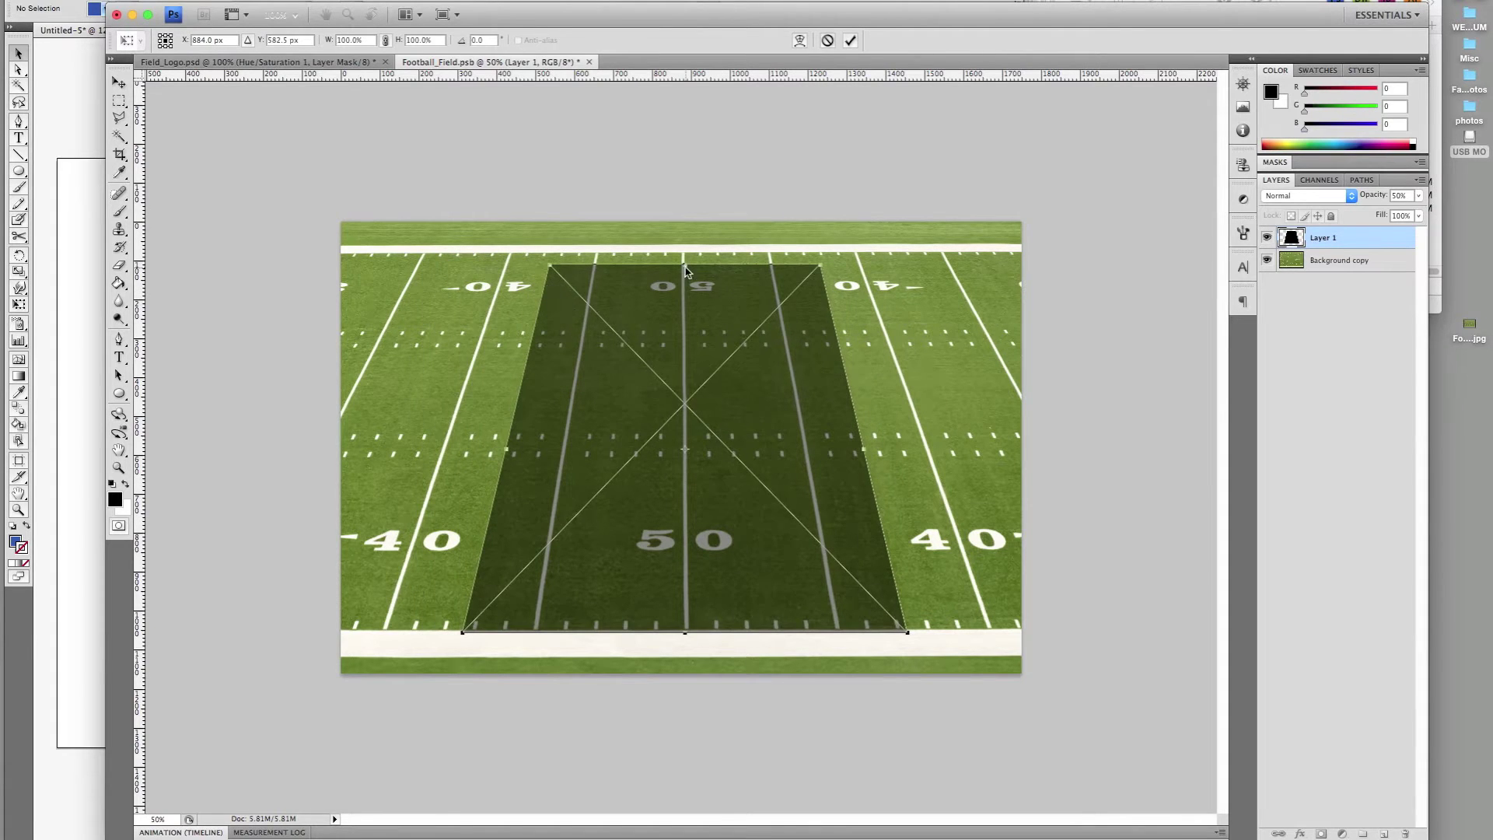
pyautogui.moveTo(685, 632); pyautogui.dragTo(685, 516)
pyautogui.press('Return')
pyautogui.press('m')
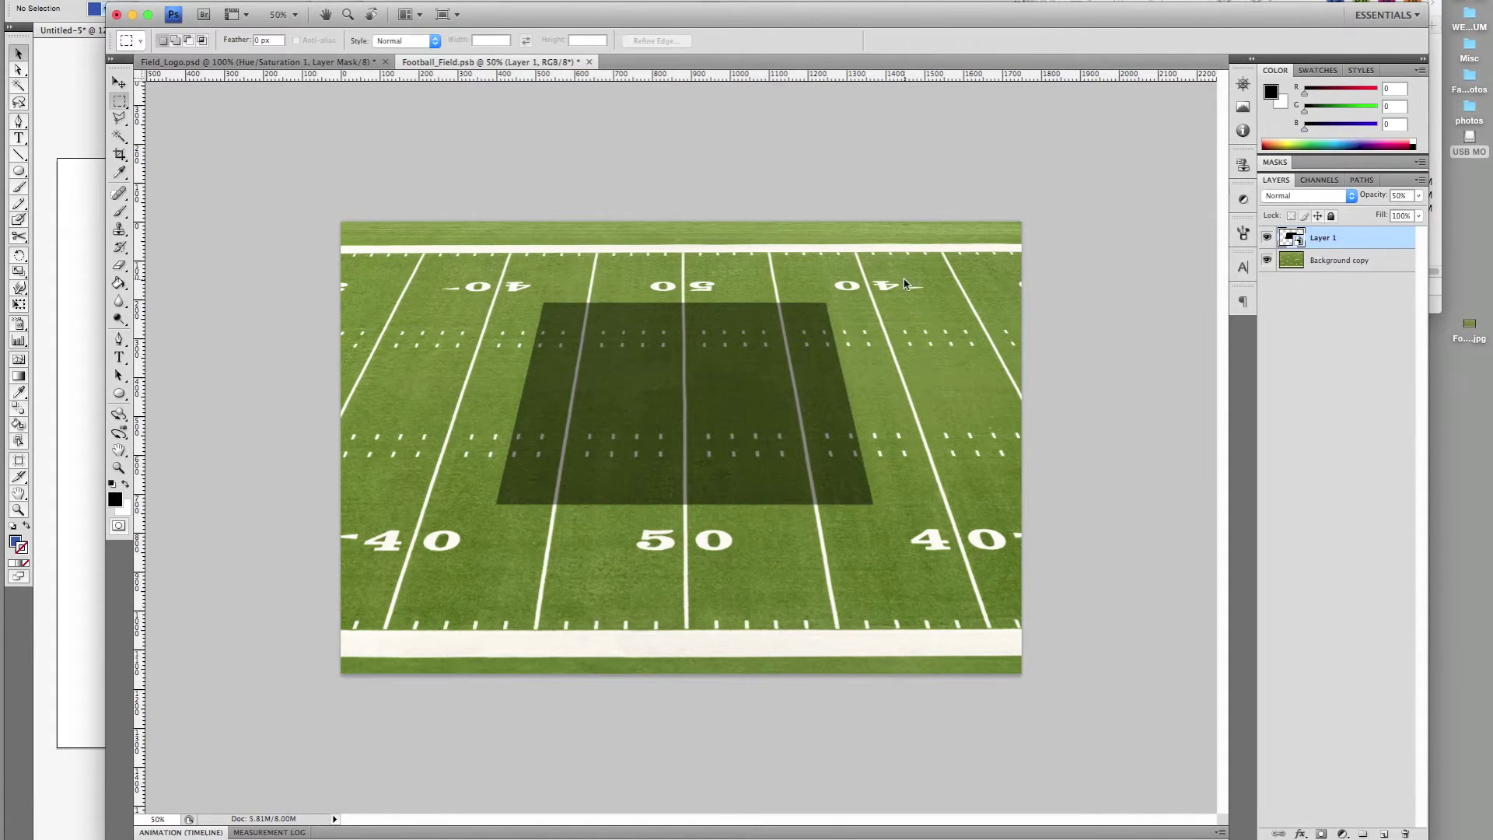
# Hide the black rectangle layer and duplicate the Background copy layer
pyautogui.click(1266, 238)
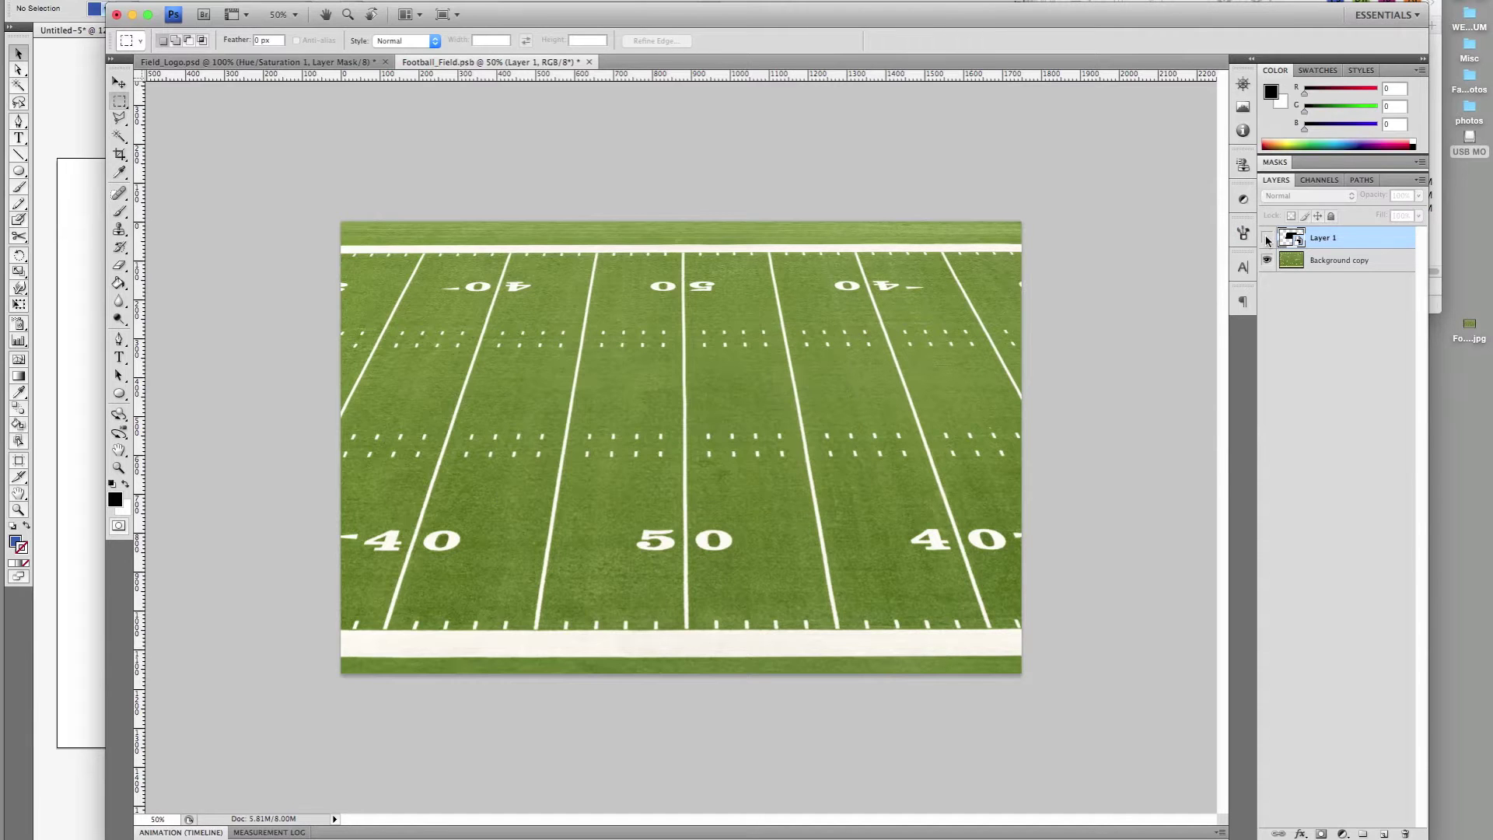
pyautogui.click(1316, 260)
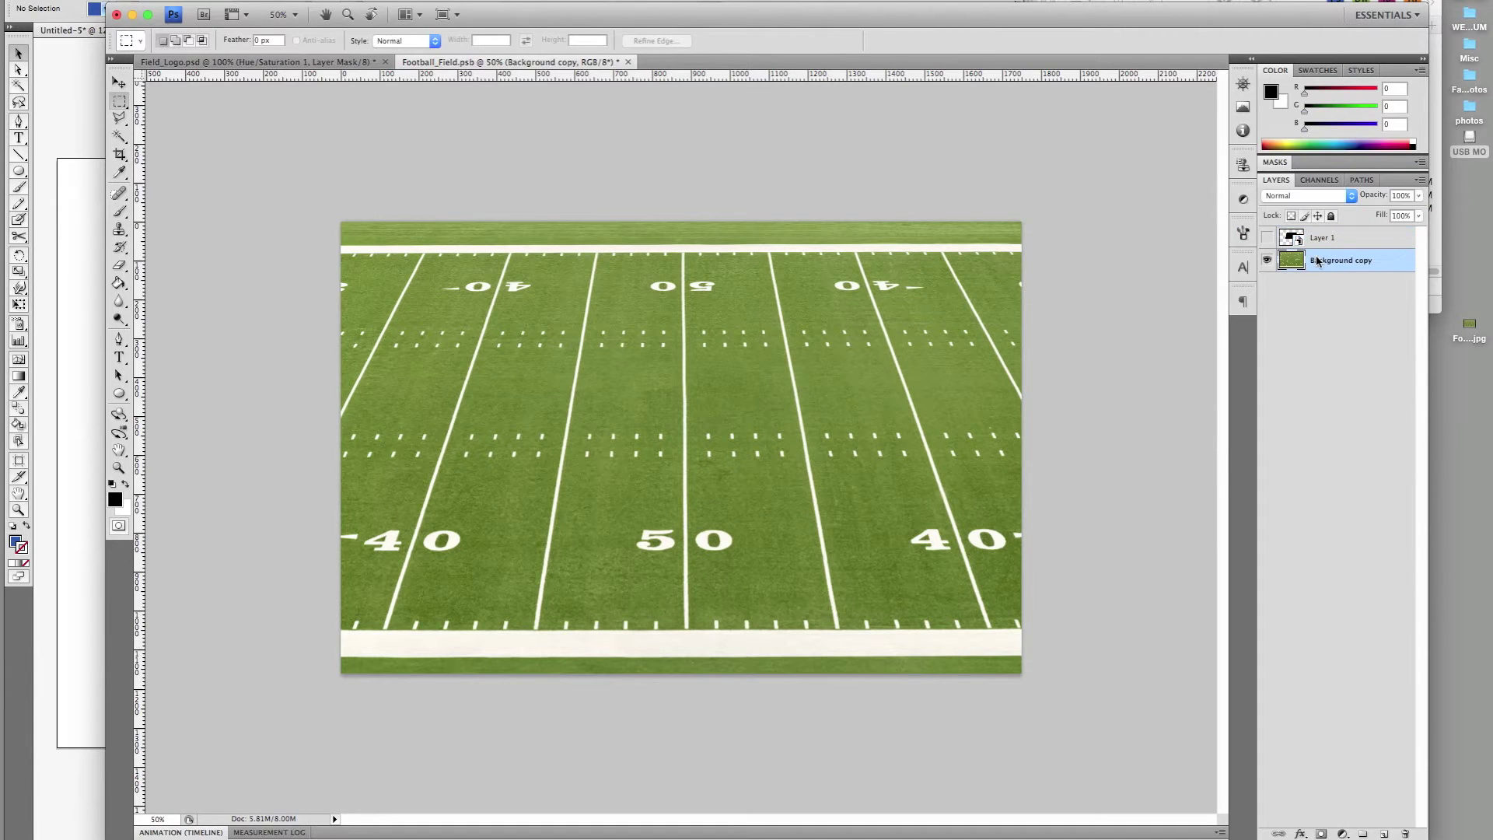
pyautogui.press('super+j')
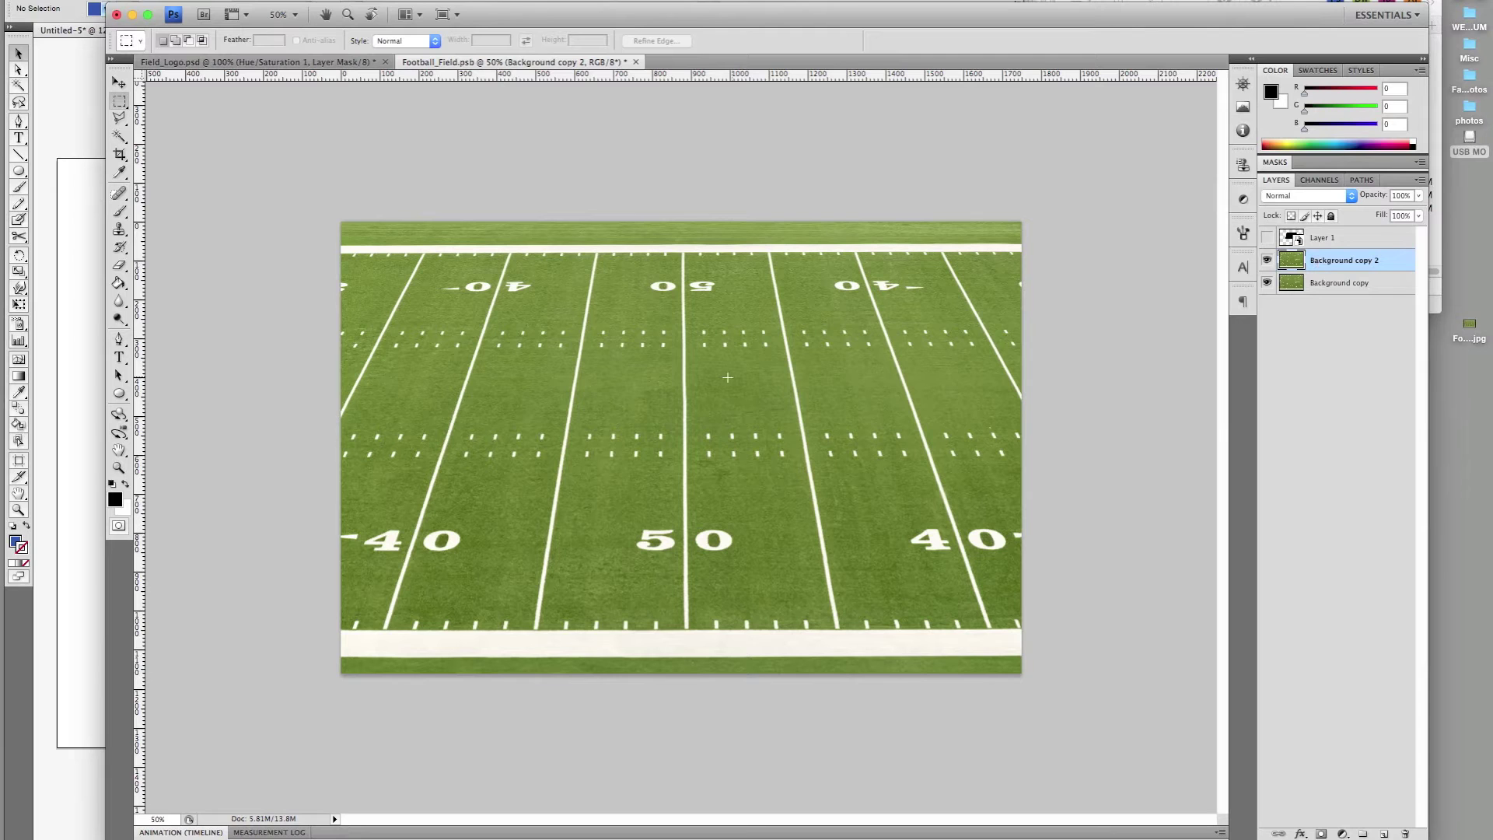
# Remove the yard numbers and hash marks around midfield on Background copy 2 with the Spot Healing Brush
pyautogui.press('j')
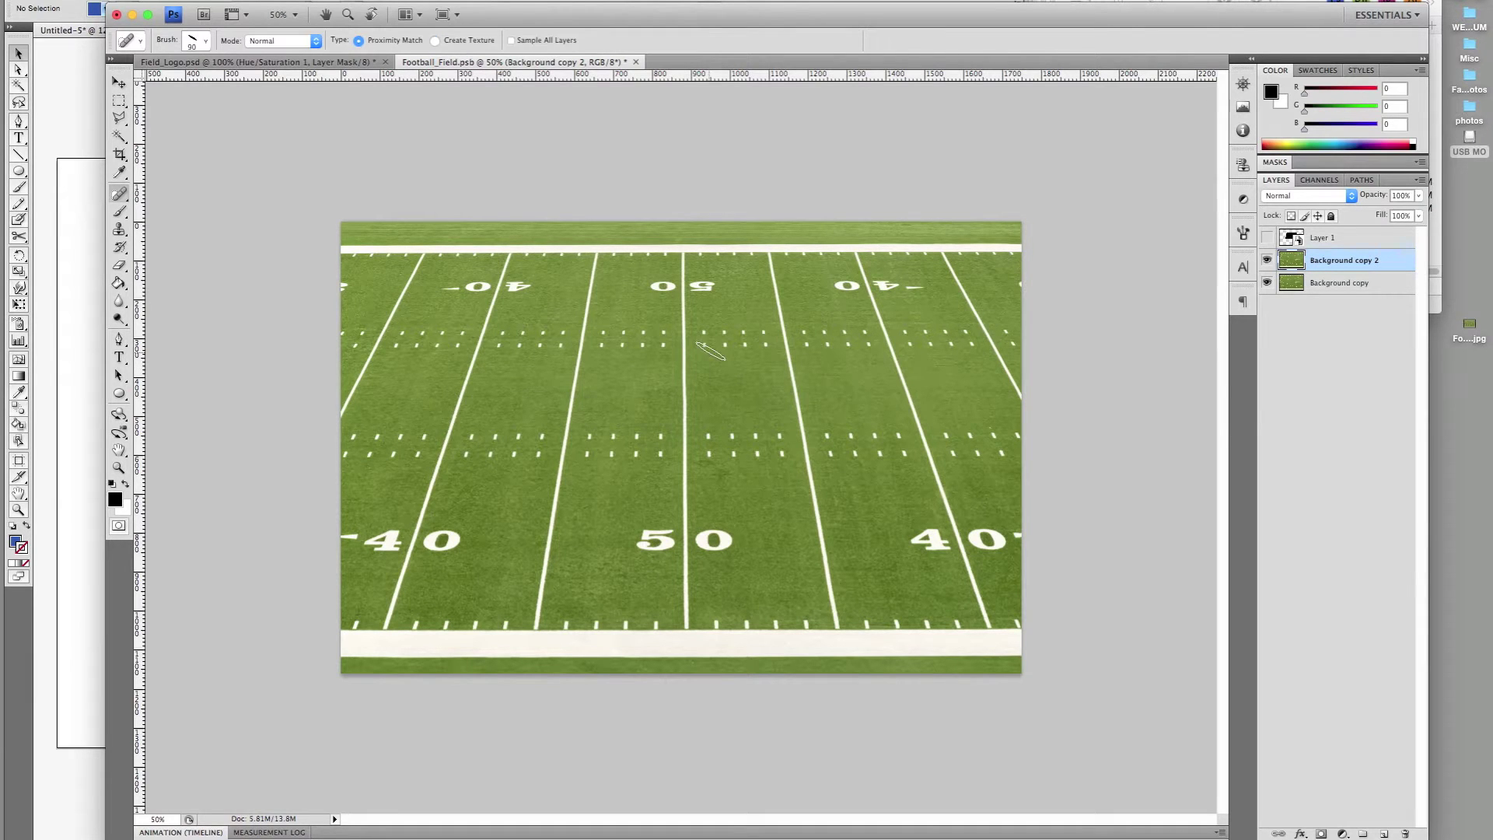
pyautogui.press('super+alt+0')
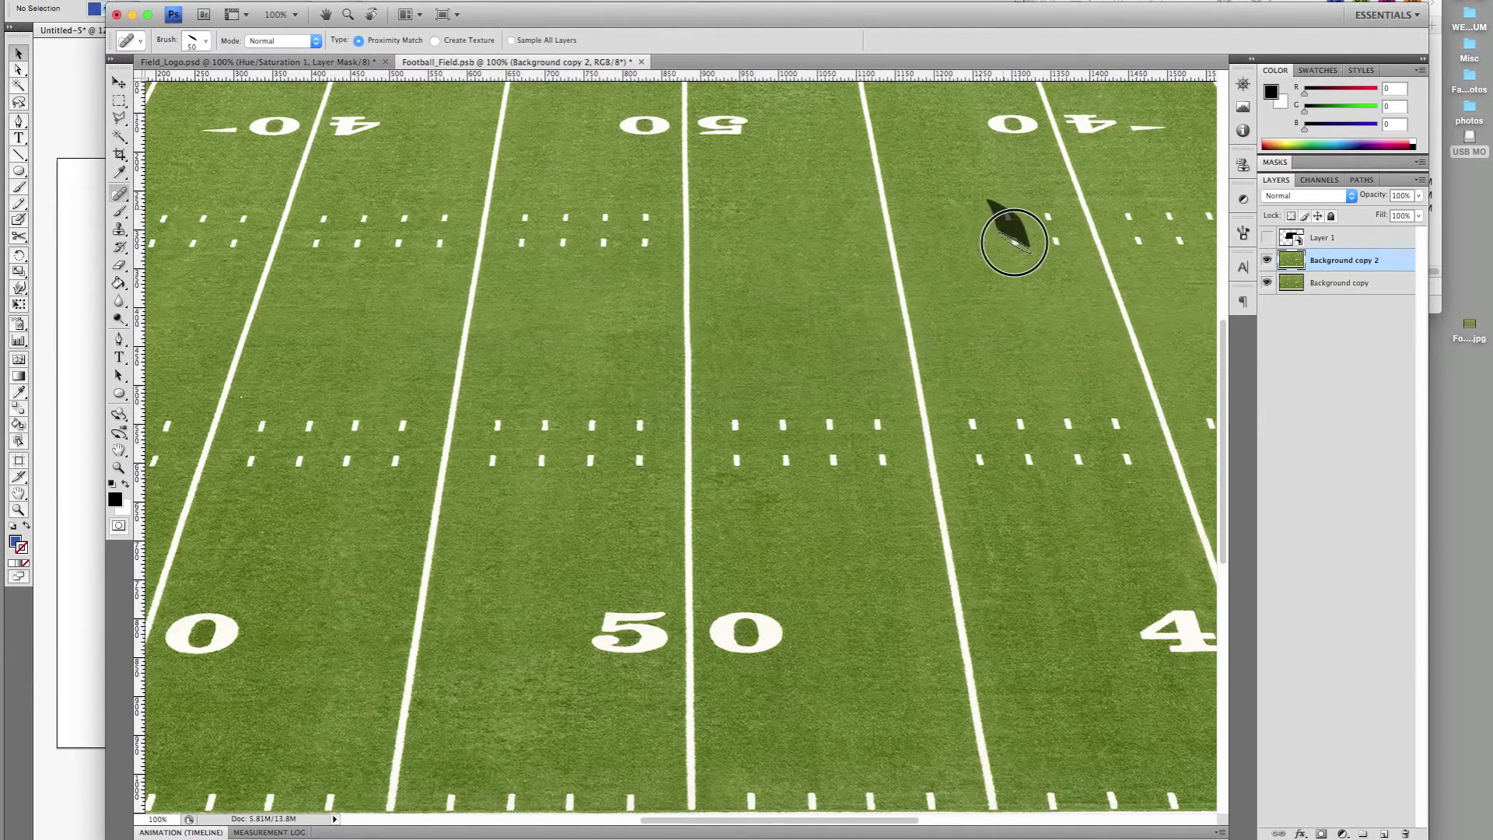
pyautogui.moveTo(597, 631)
pyautogui.mouseDown()
pyautogui.moveTo(648, 601)
pyautogui.moveTo(714, 628)
pyautogui.moveTo(778, 631)
pyautogui.mouseUp()
pyautogui.scroll(5, 740, 350)
pyautogui.moveTo(670, 276); pyautogui.dragTo(624, 285)
pyautogui.moveTo(529, 381); pyautogui.dragTo(650, 381)
pyautogui.moveTo(327, 381)
pyautogui.mouseDown()
pyautogui.moveTo(447, 381)
pyautogui.moveTo(424, 459)
pyautogui.mouseUp()
pyautogui.scroll(-5, 376, 456)
pyautogui.scroll(3, 1003, 216)
pyautogui.scroll(-15, 1001, 216)
pyautogui.hscroll(4, 1002, 216)
# Clone grass over the 50-yard line and the yard lines on either side of it with the Clone Stamp
pyautogui.press('s')
pyautogui.moveTo(1003, 498)
pyautogui.mouseDown()
pyautogui.moveTo(1067, 527)
pyautogui.moveTo(1097, 506)
pyautogui.mouseUp()
pyautogui.moveTo(868, 657); pyautogui.dragTo(810, 334)
pyautogui.scroll(5, 820, 388)
pyautogui.moveTo(827, 444); pyautogui.dragTo(763, 127)
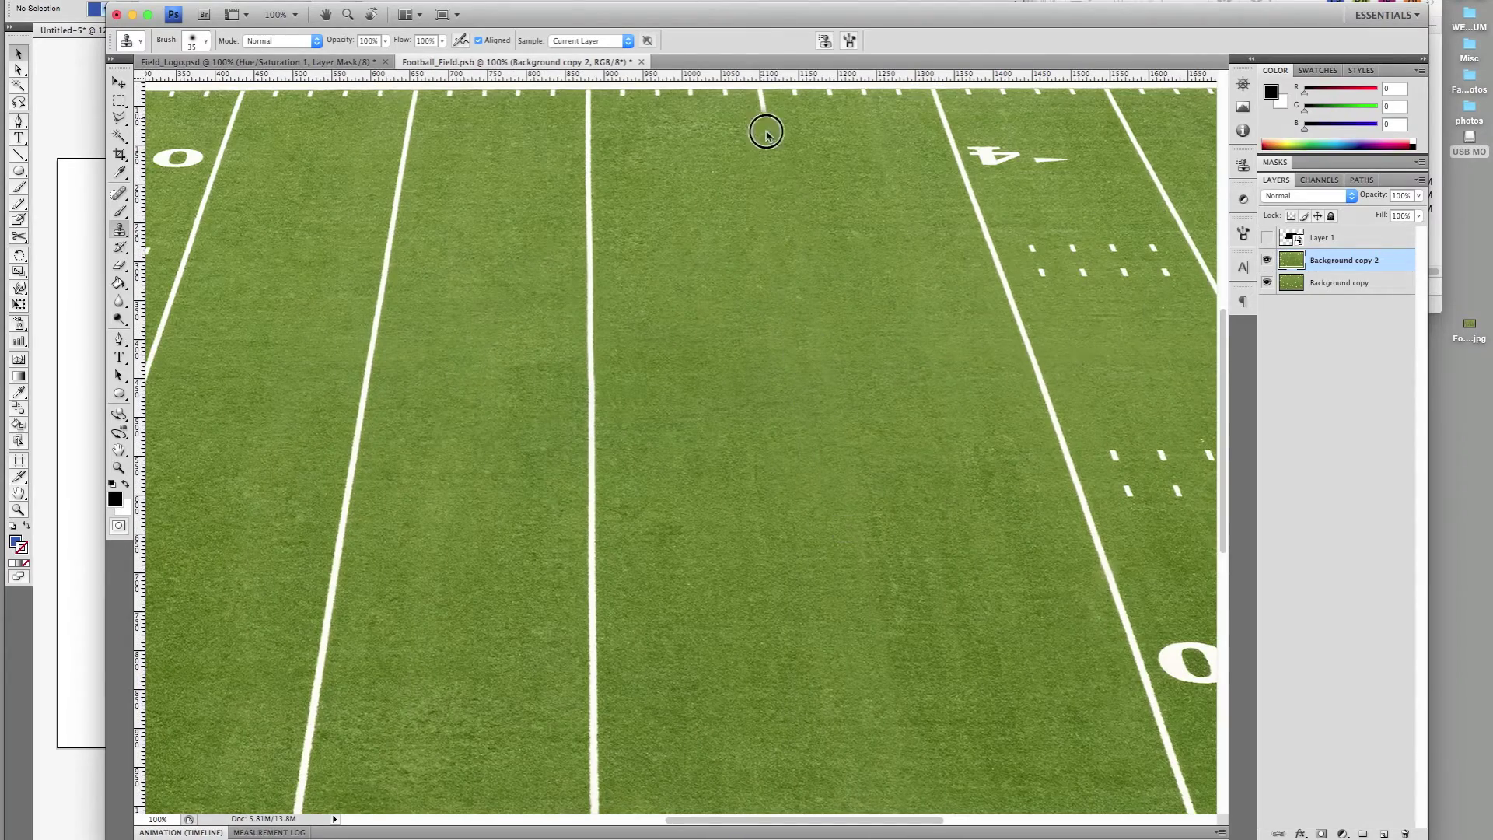
pyautogui.moveTo(587, 105); pyautogui.dragTo(594, 731)
pyautogui.scroll(-3, 593, 643)
pyautogui.moveTo(292, 727); pyautogui.dragTo(345, 391)
pyautogui.scroll(5, 345, 391)
pyautogui.moveTo(357, 456); pyautogui.dragTo(376, 323)
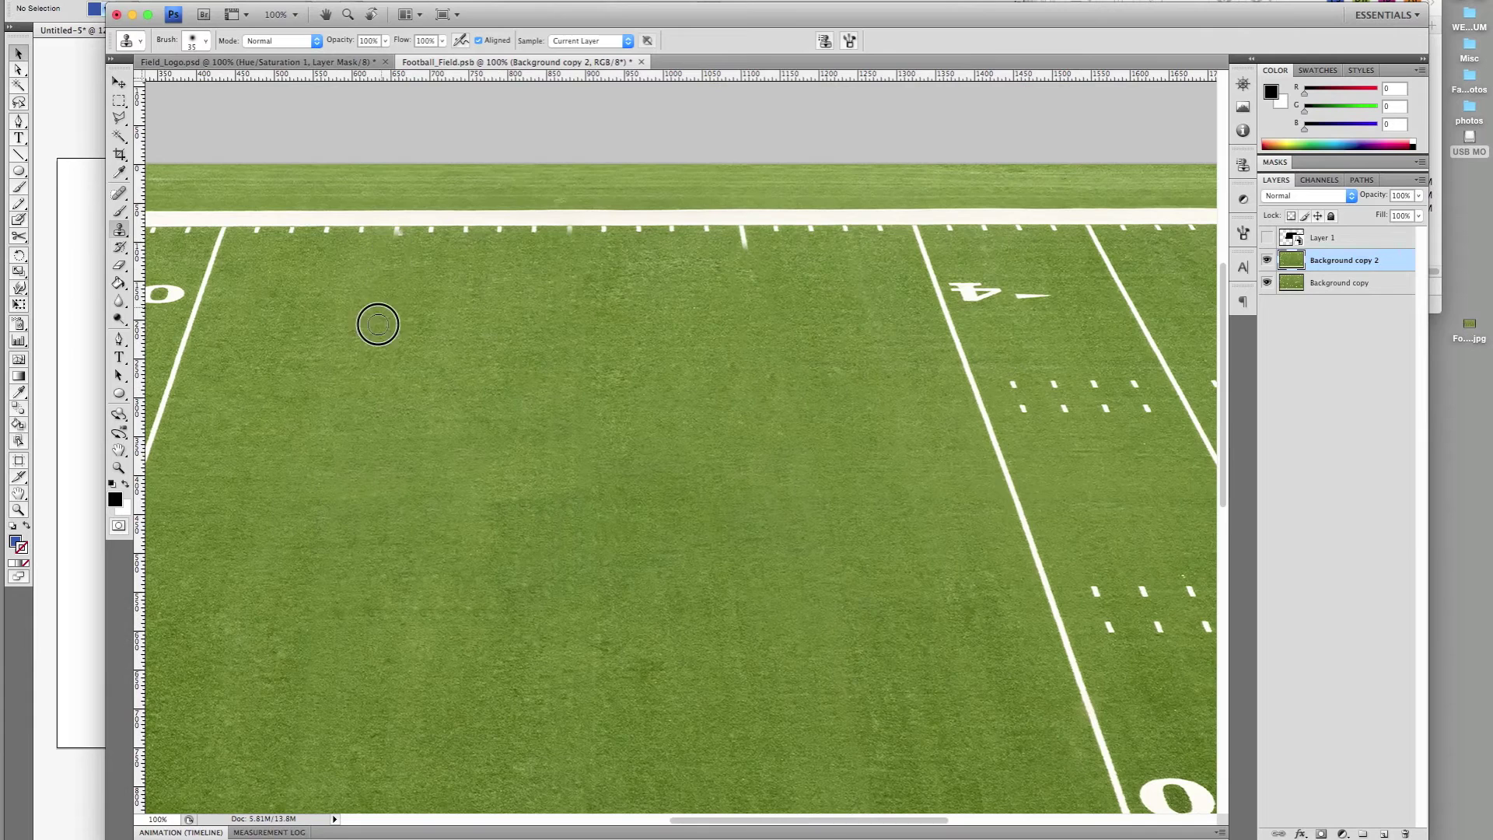
# Hide Background copy 2, show the black rectangle layer, rename it Logo, and set its opacity to 100%
pyautogui.press('v')
pyautogui.press('super+minus')
pyautogui.press('super+minus')
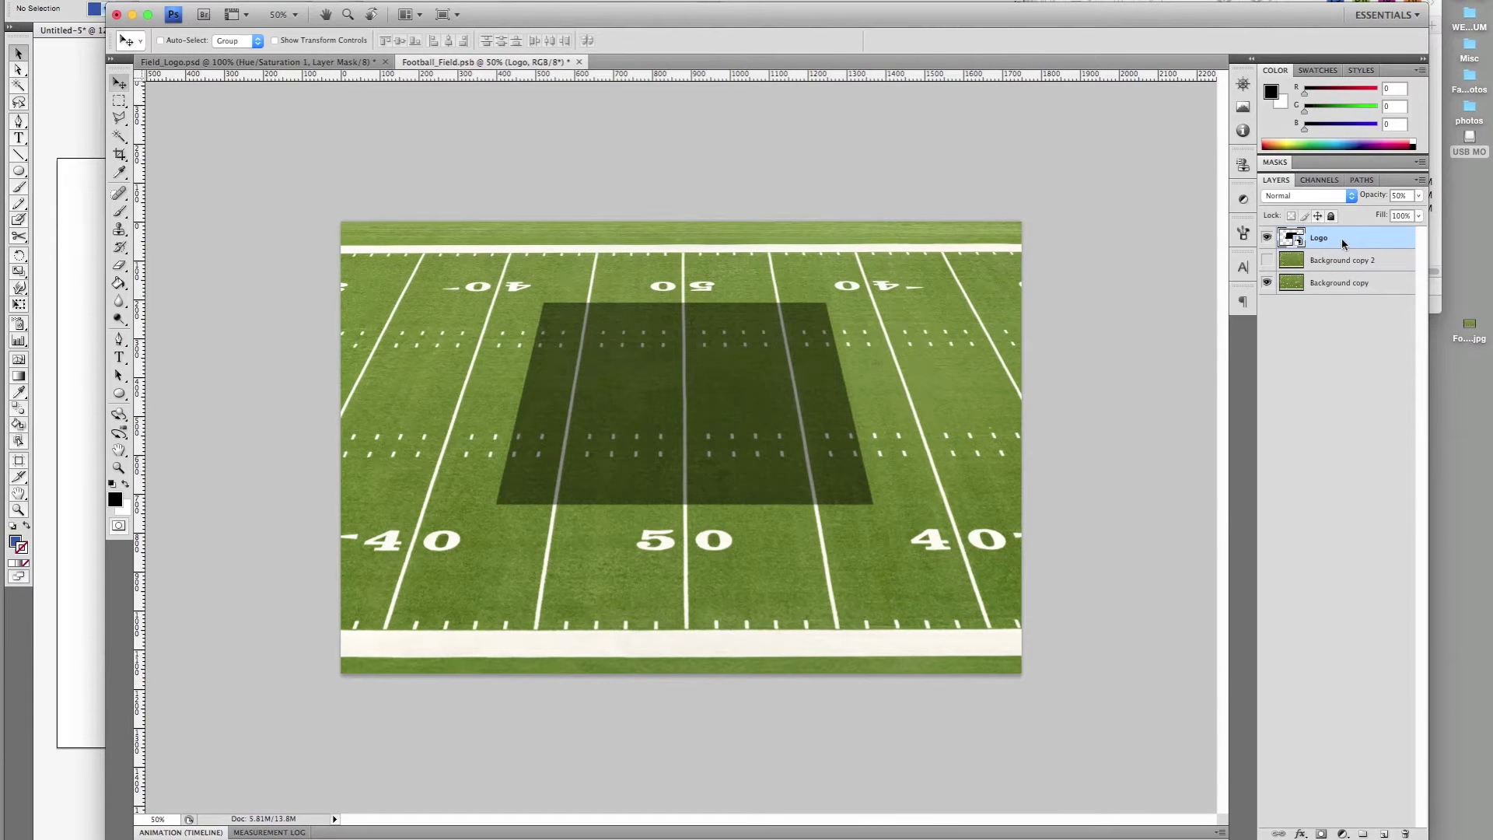
pyautogui.press('0')
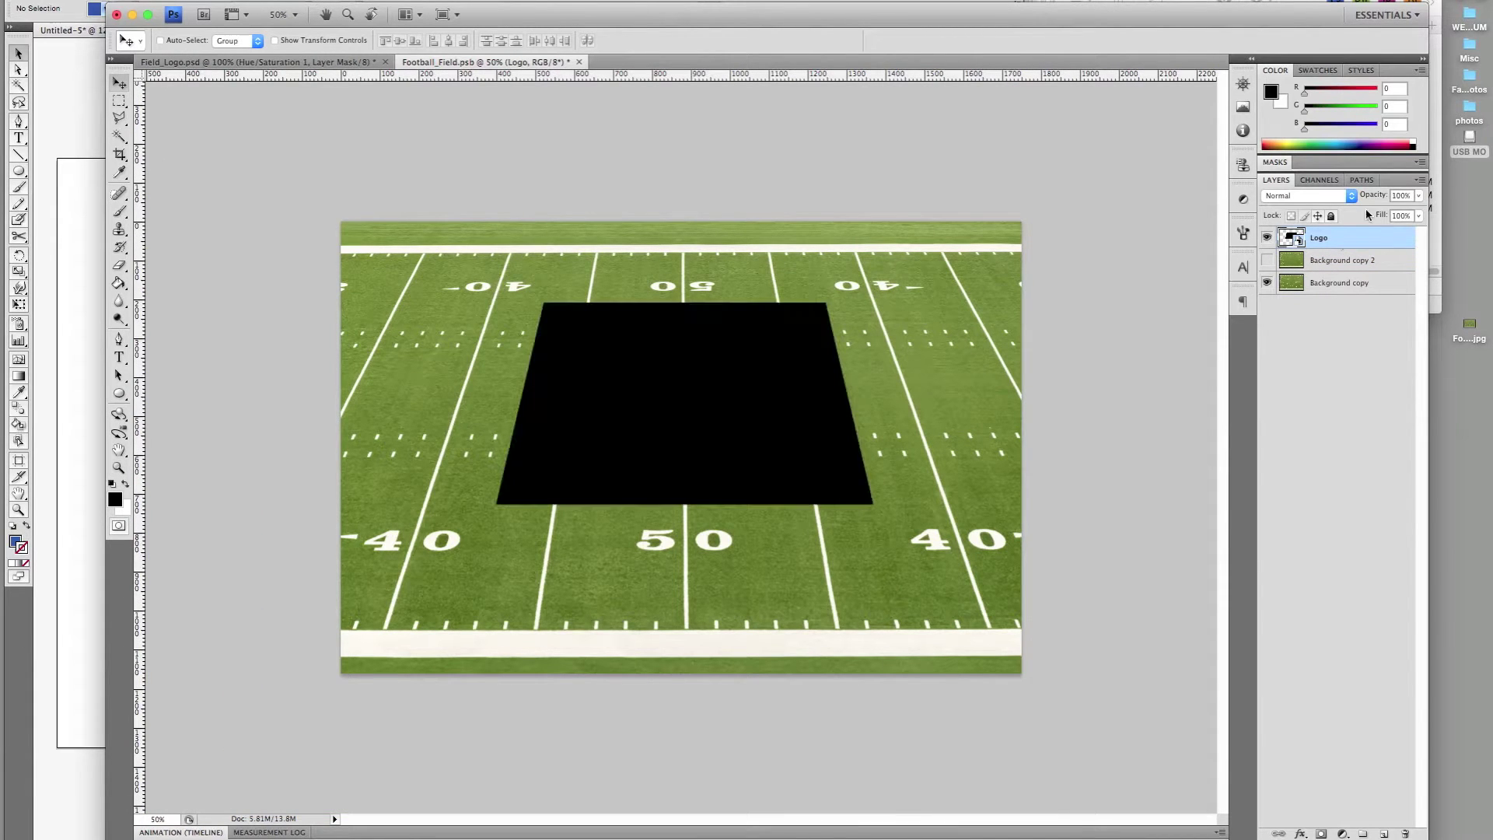
# Open the Logo Smart Object's contents and bring in the horse head artwork from the Illustrator document
pyautogui.doubleClick(1300, 241)
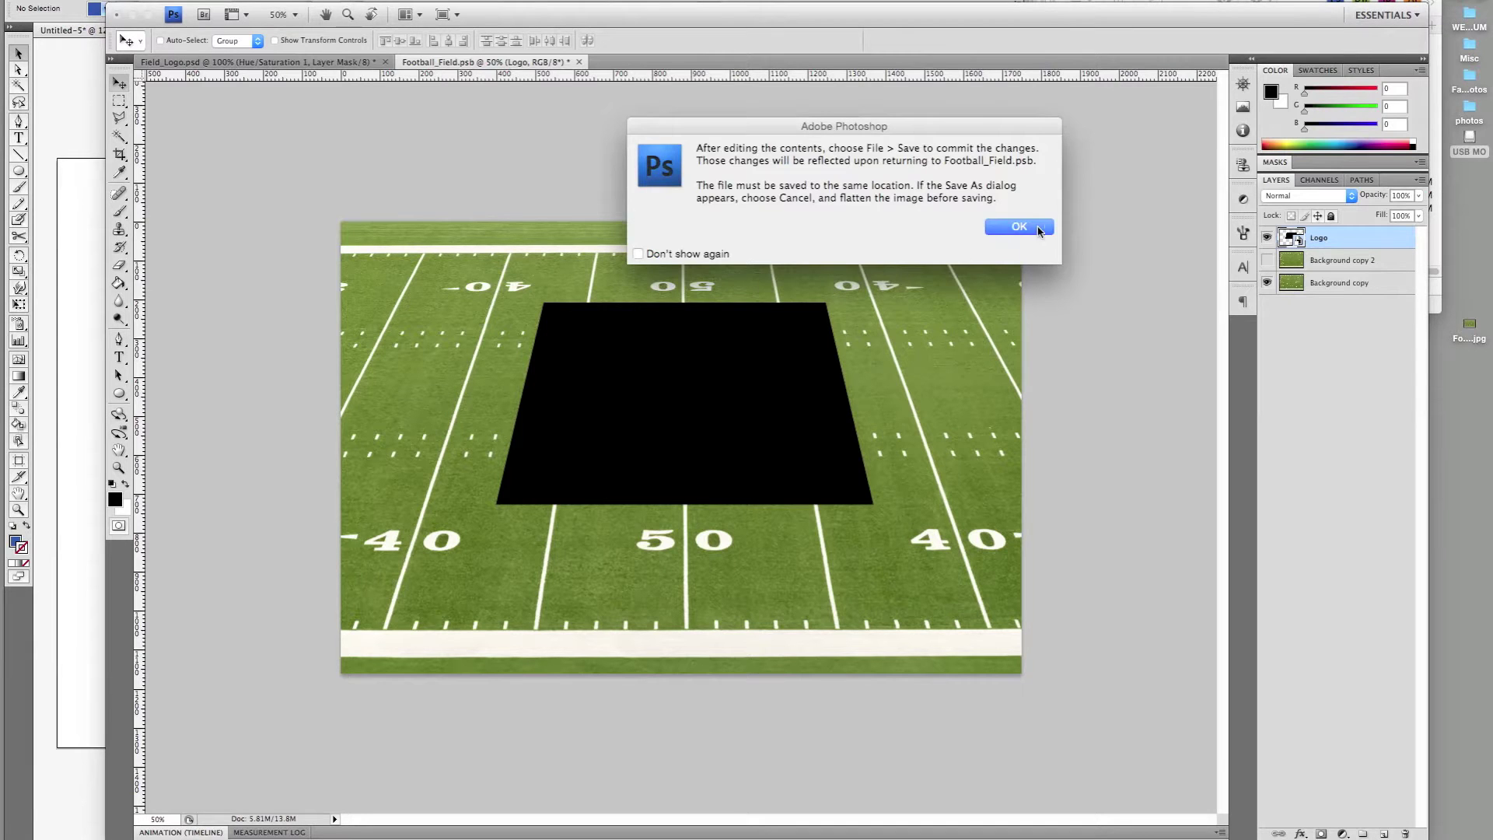
pyautogui.click(1008, 226)
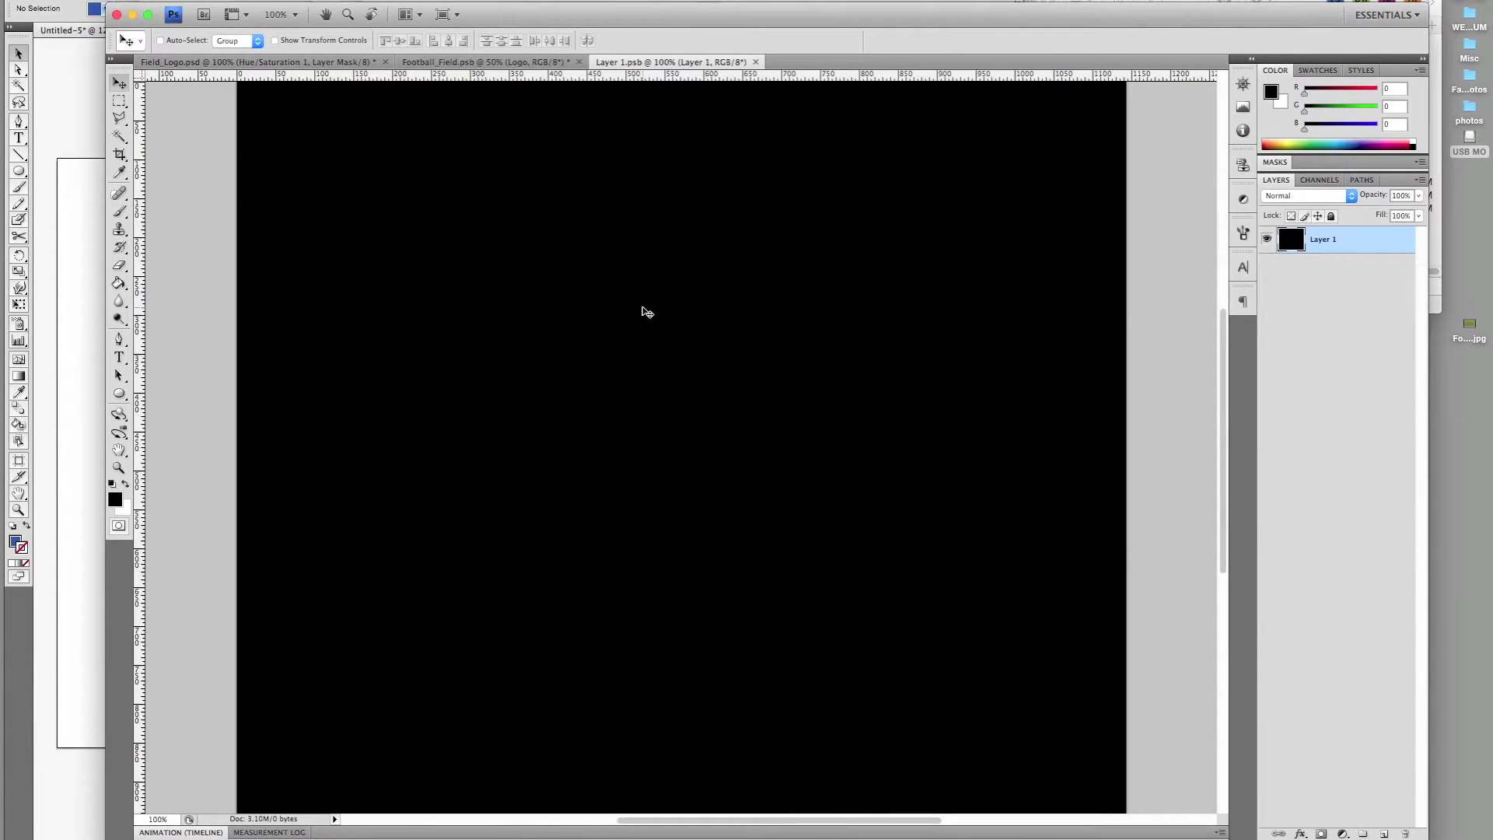
pyautogui.click(81, 398)
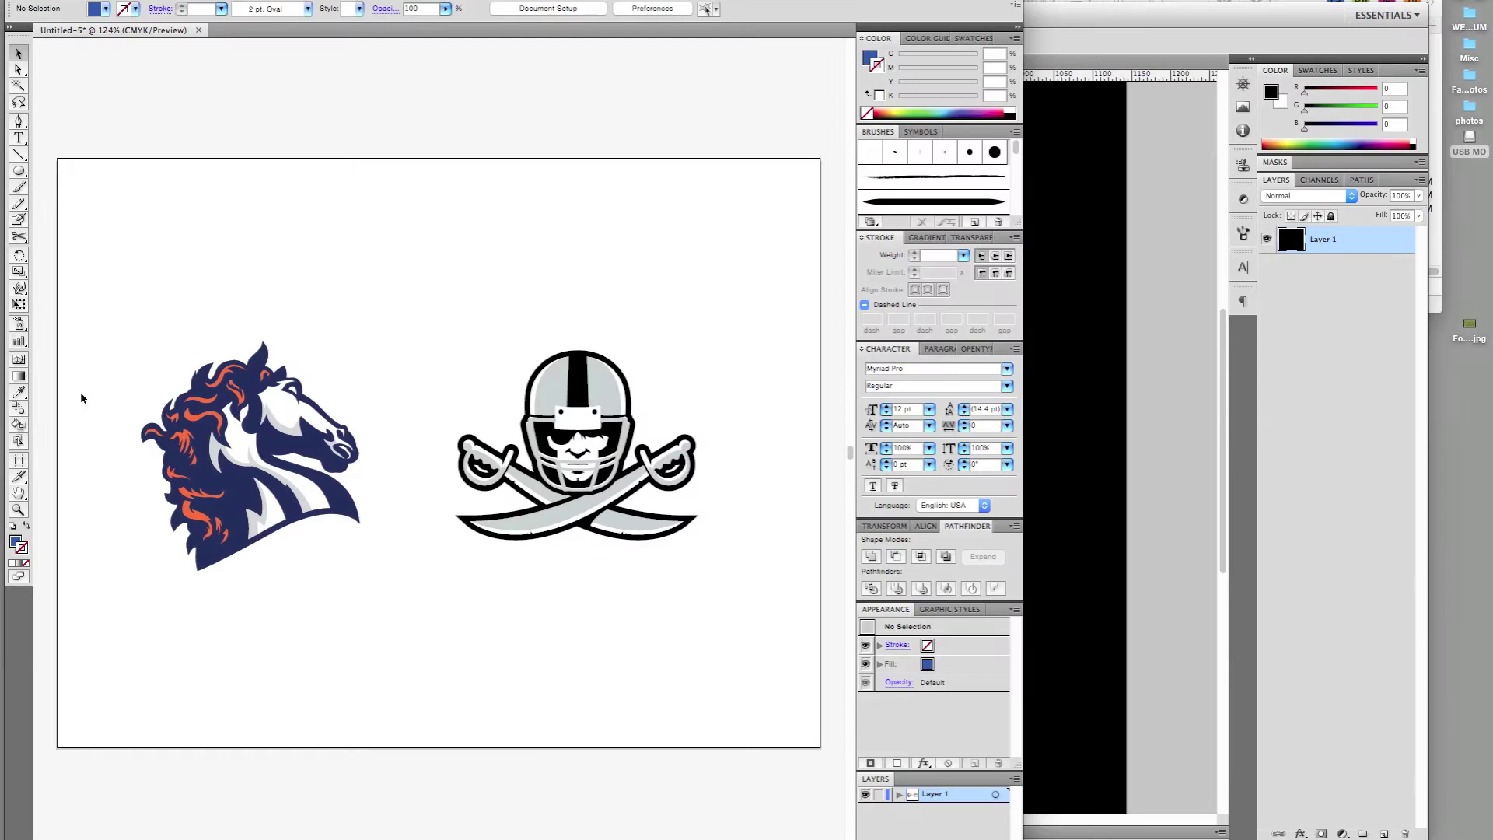
pyautogui.moveTo(118, 347); pyautogui.dragTo(1061, 458)
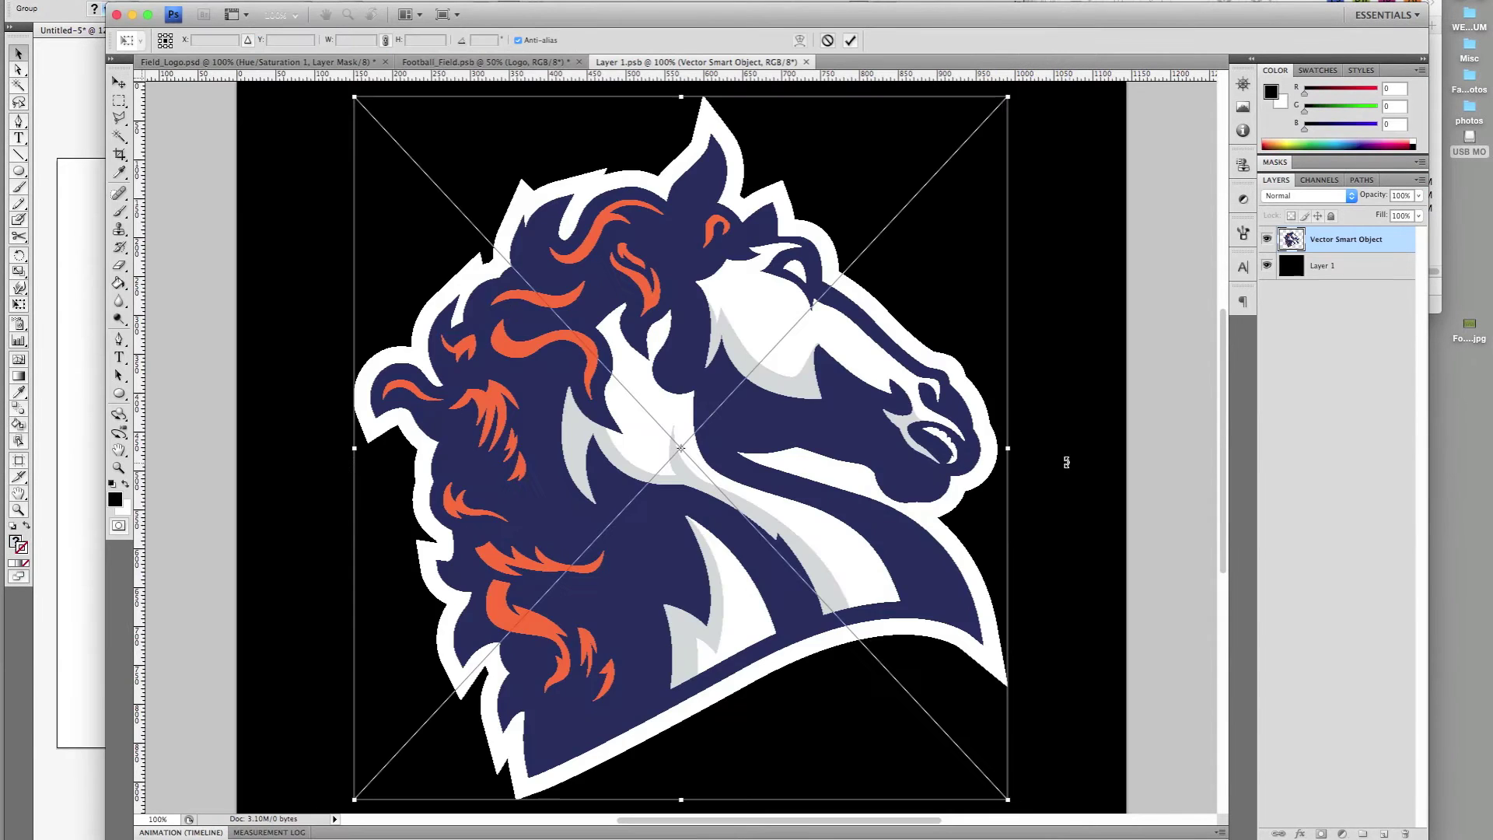
# Scale the horse logo down, hide the black layer beneath it, and save and close the Smart Object's contents
pyautogui.moveTo(1149, 94); pyautogui.dragTo(890, 310)
pyautogui.press('Return')
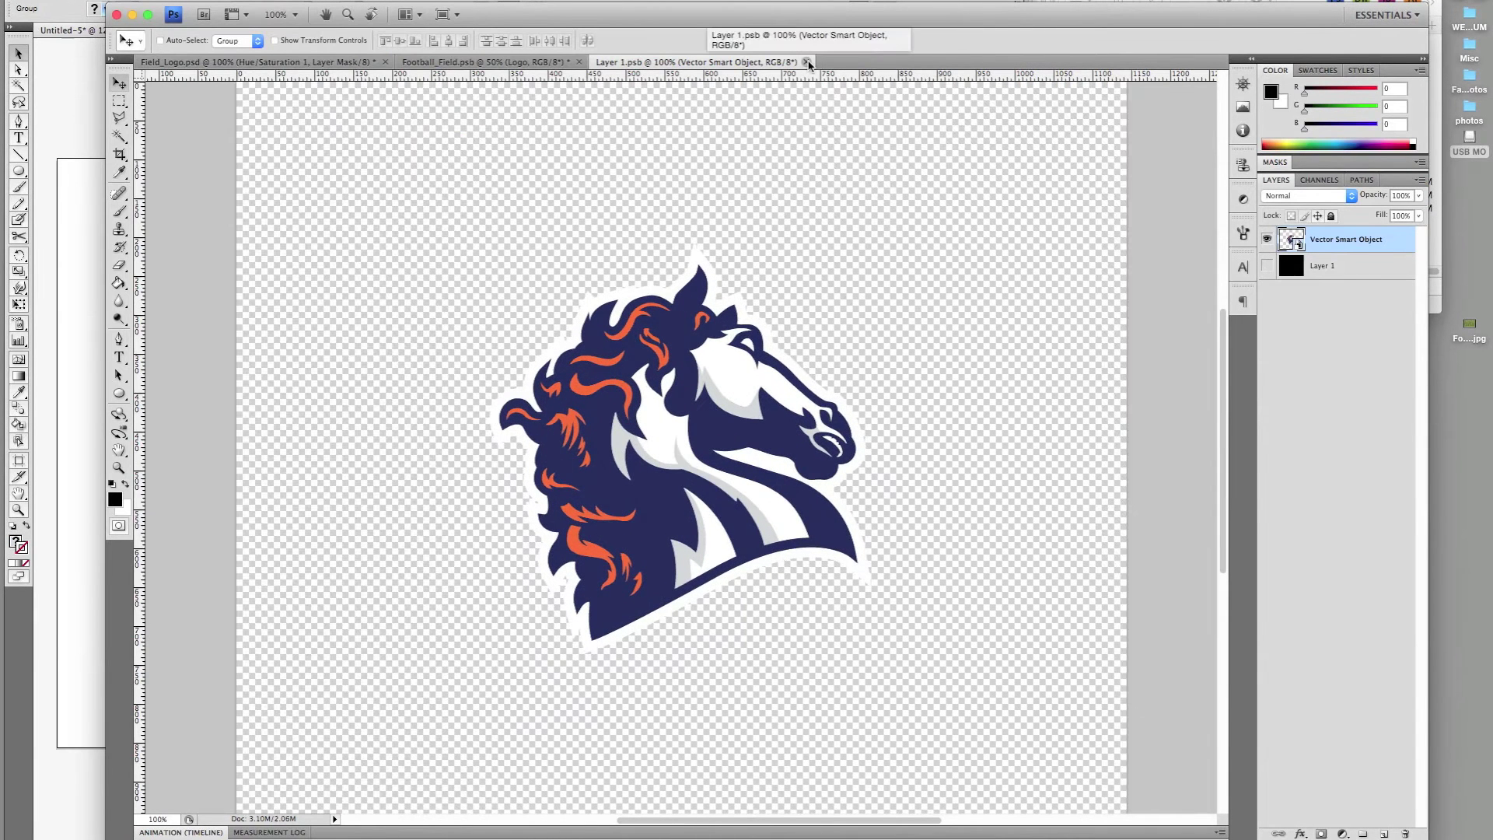
pyautogui.click(806, 62)
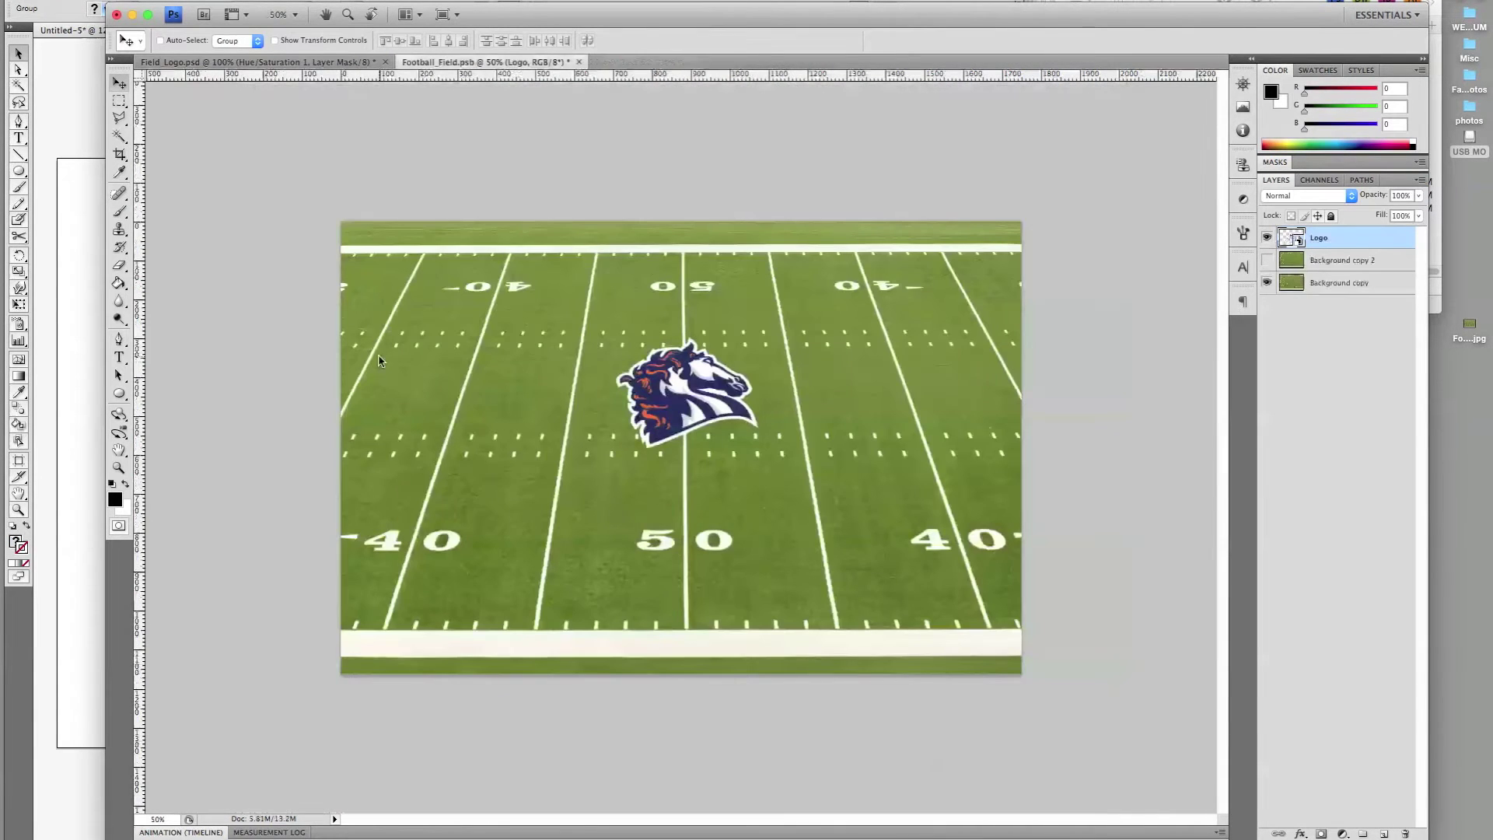
# View the field at 100% and set the Logo layer's blend mode to Soft Light
pyautogui.click(119, 469)
pyautogui.doubleClick(118, 469)
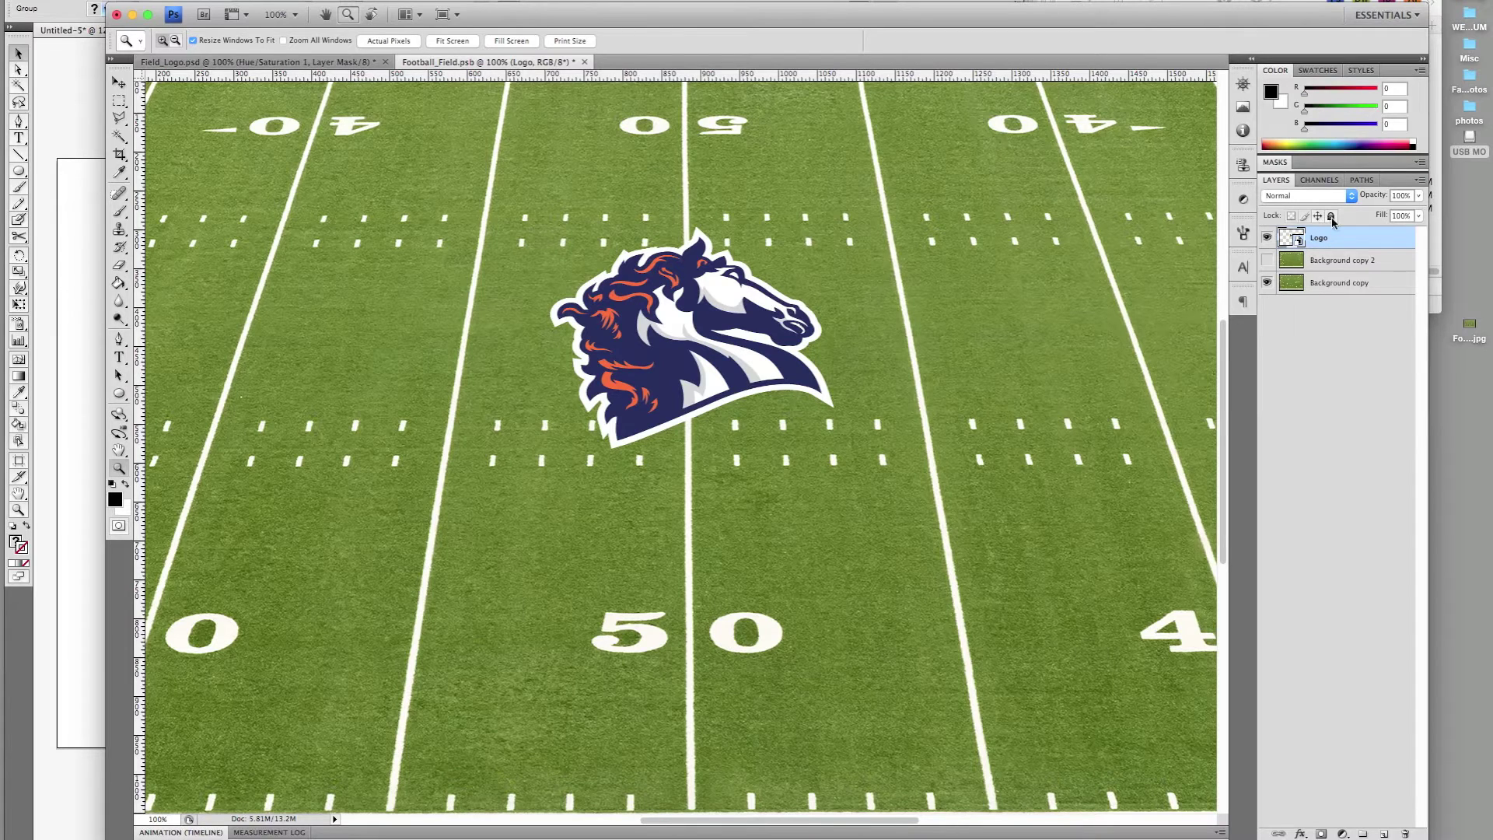
pyautogui.click(1350, 196)
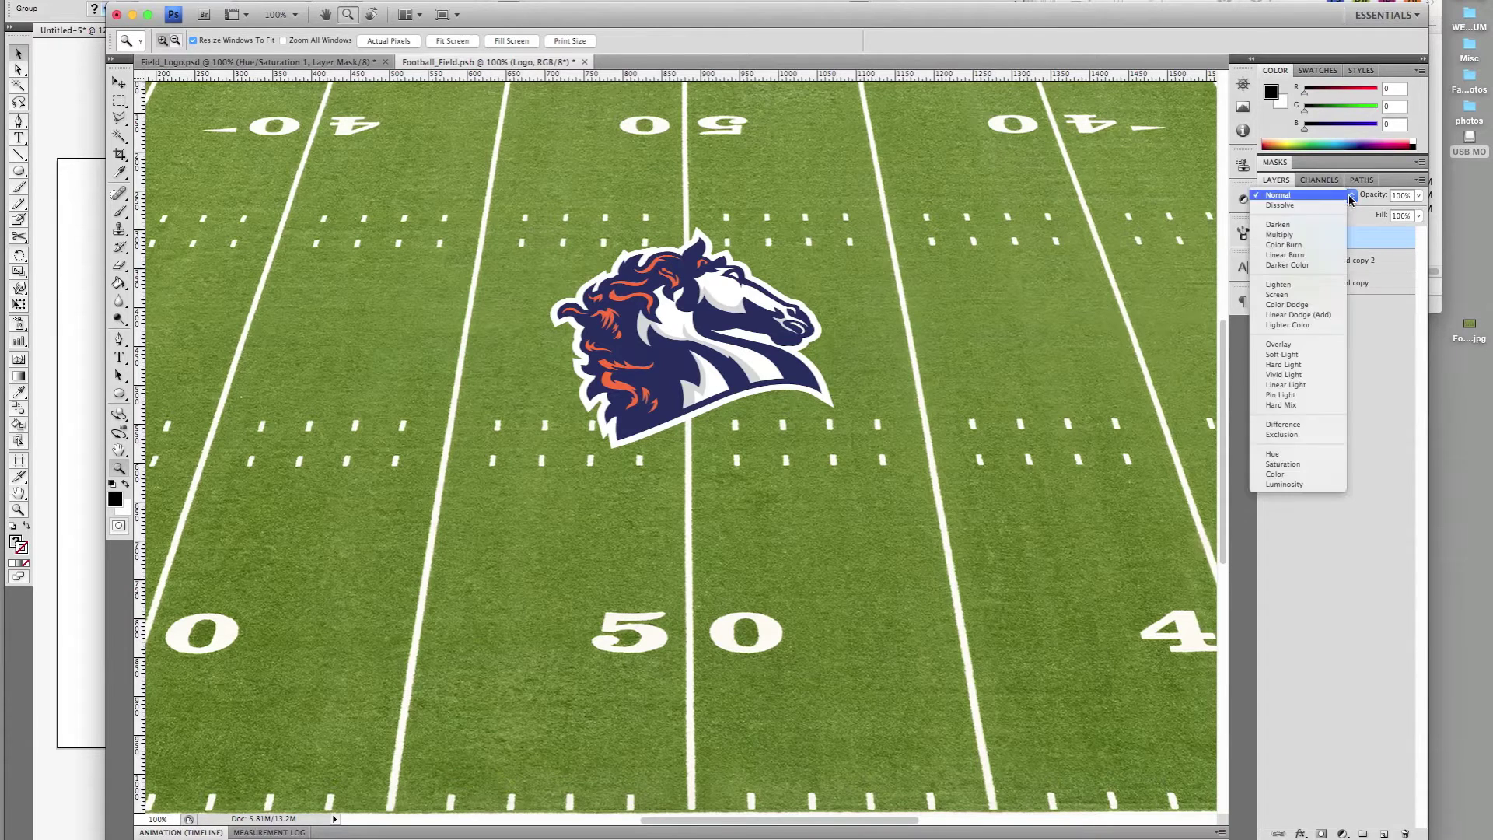
pyautogui.click(1301, 354)
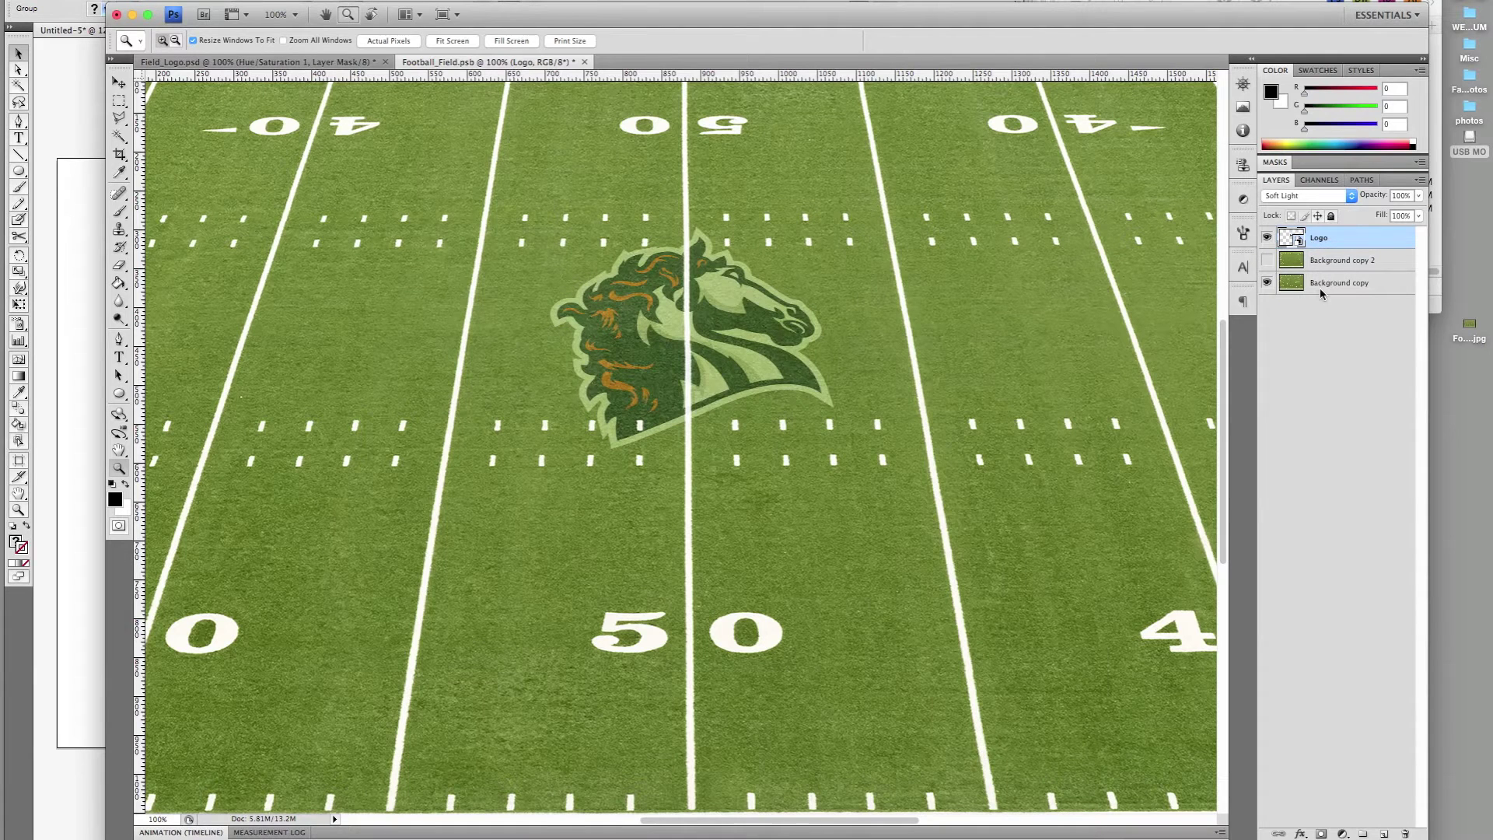
# Duplicate the Logo layer twice and set the topmost copy's blend mode to Color
pyautogui.hotkey('ctrl', 'j')
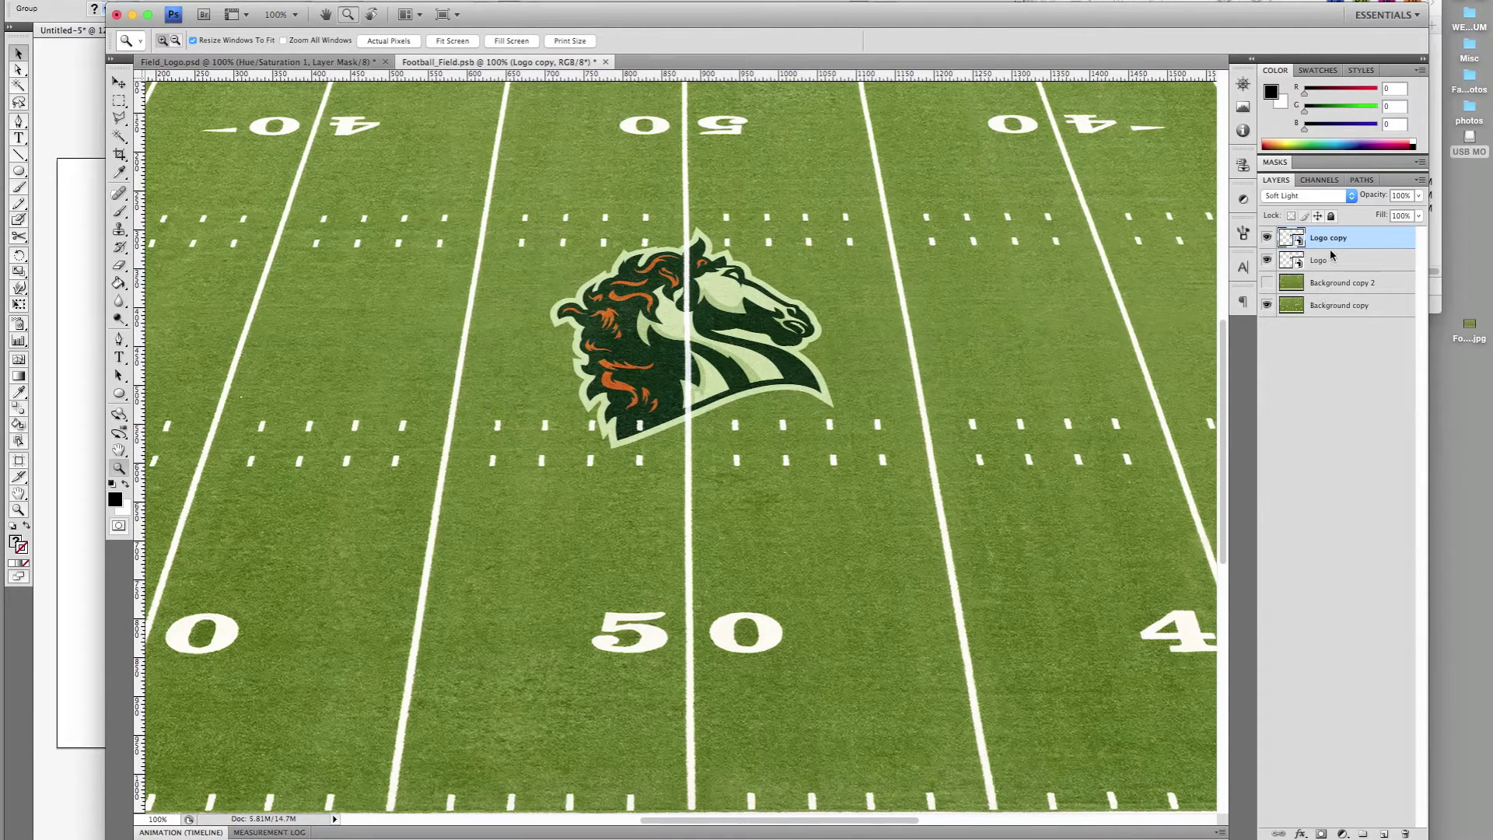
pyautogui.hotkey('ctrl', 'j')
pyautogui.click(1323, 199)
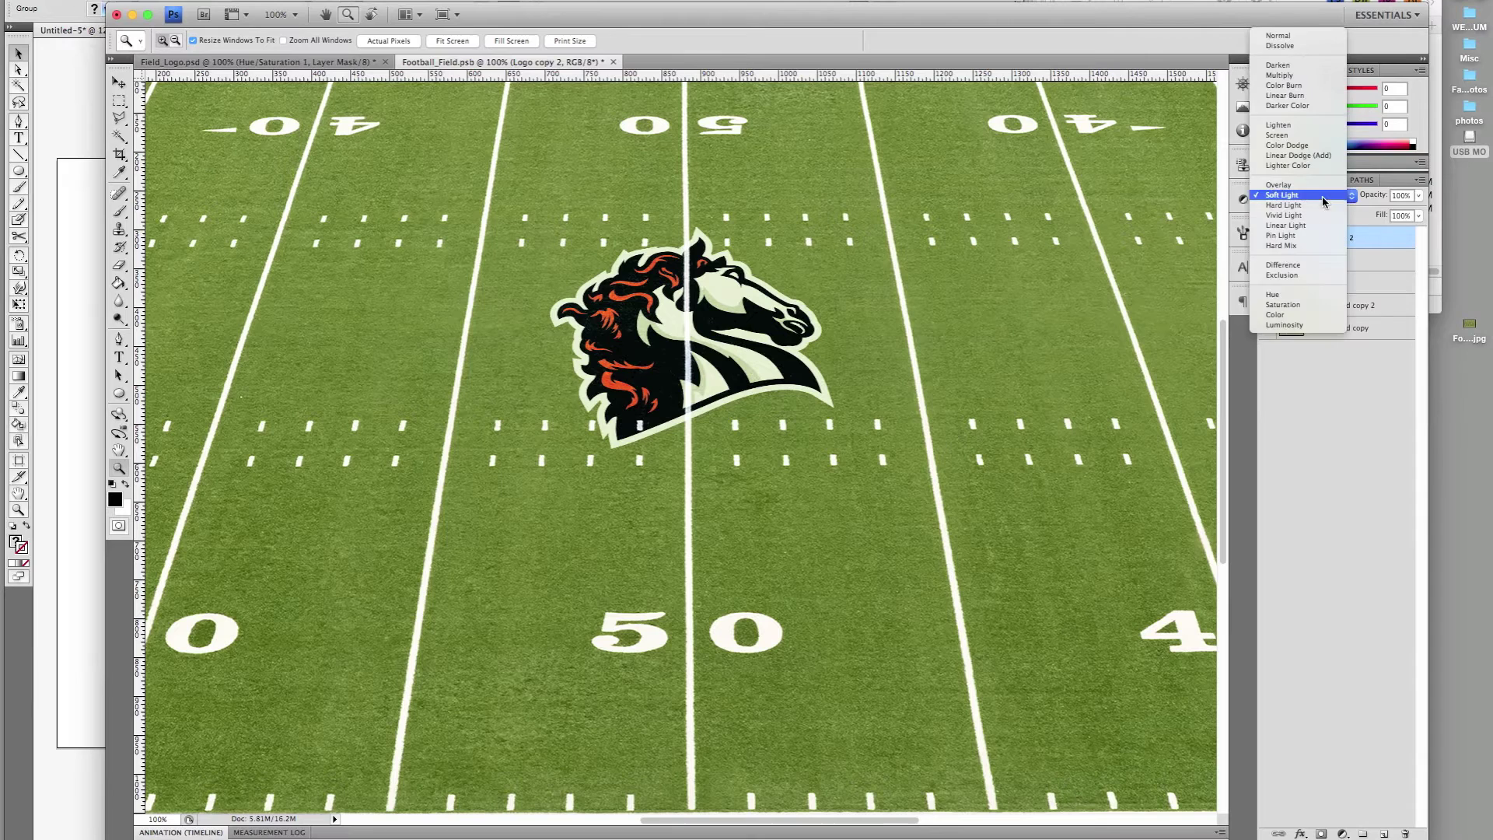
pyautogui.click(1297, 318)
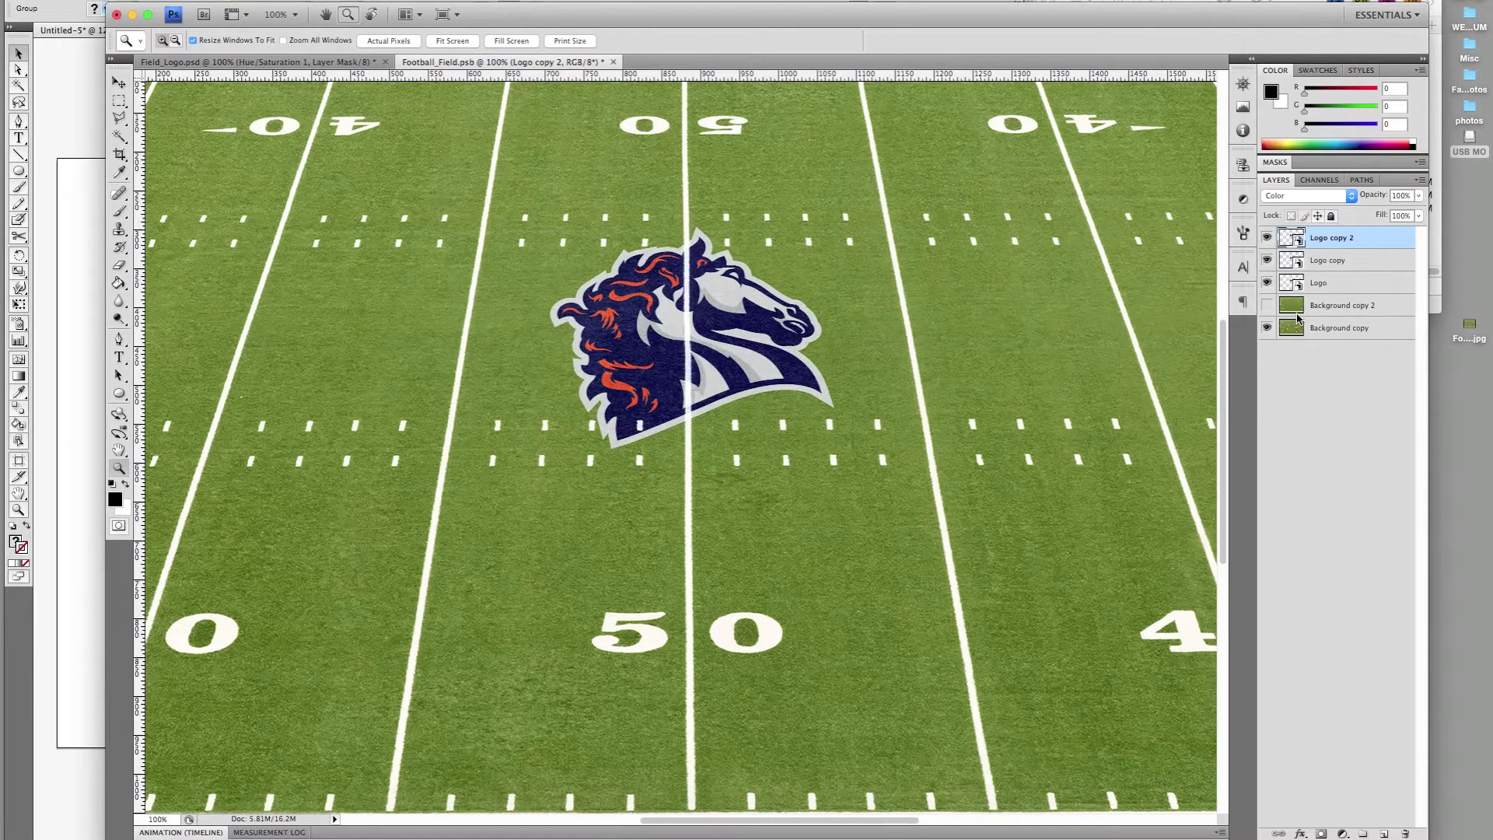
# Load the logo's outline as a selection and use it to mask the visible Background copy 2 layer
pyautogui.keyDown('super'); pyautogui.click(1292, 238); pyautogui.keyUp('super')
pyautogui.click(1267, 305)
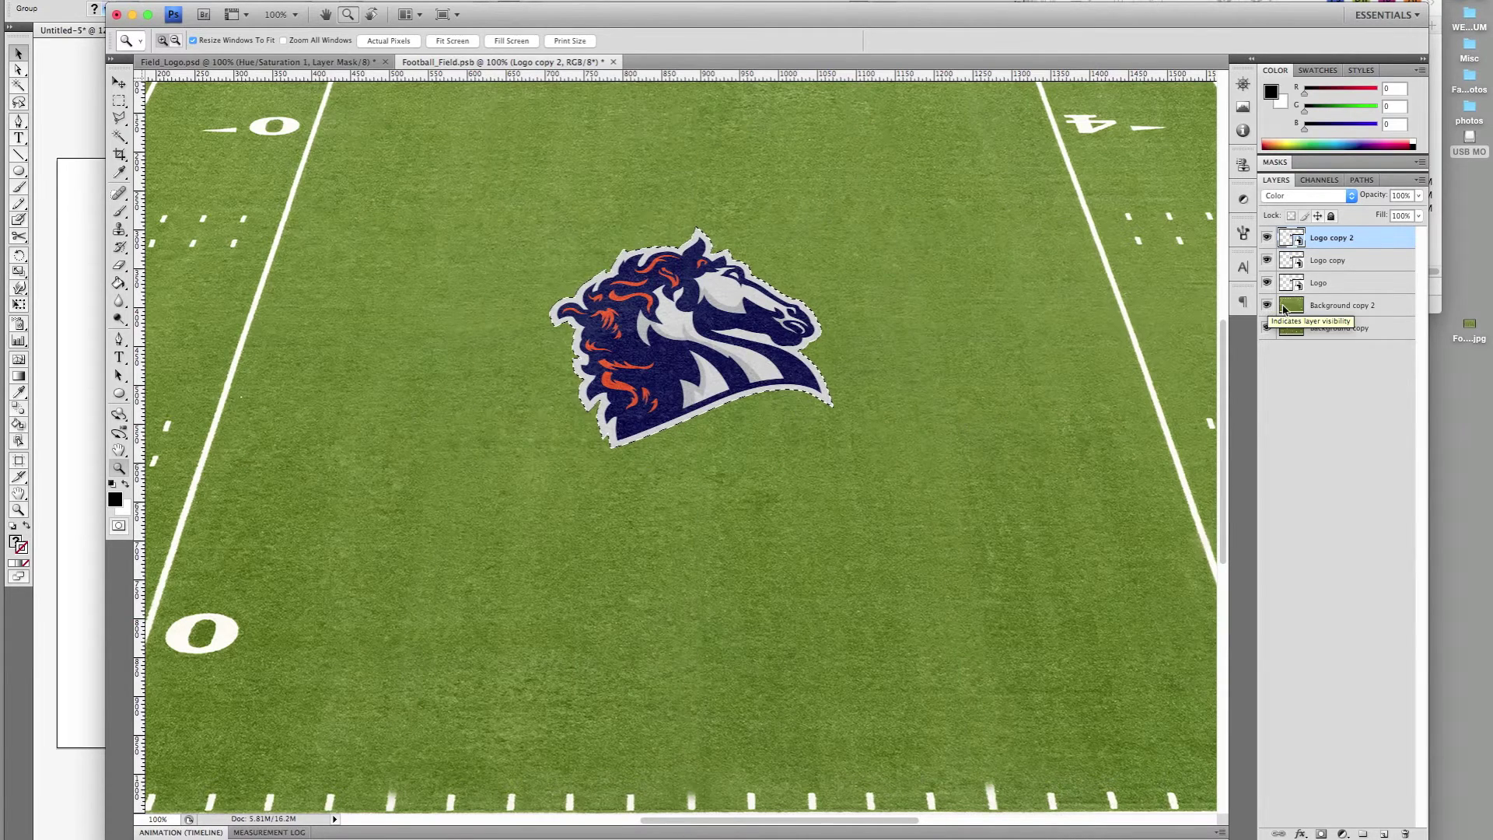
pyautogui.click(1326, 304)
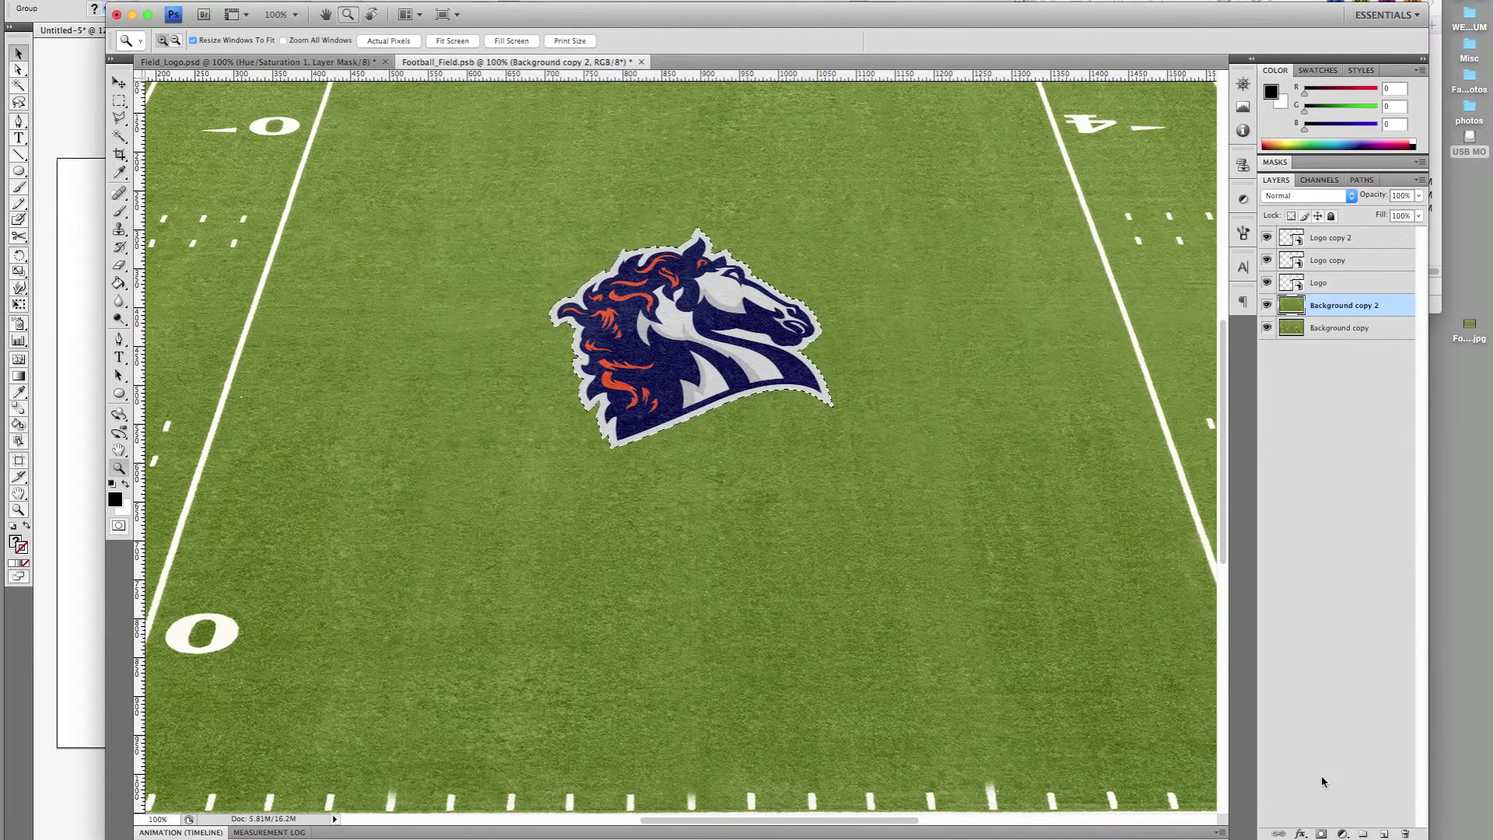
pyautogui.click(1321, 833)
pyautogui.press('super+minus')
# Add a new layer above Logo copy 2 and fill it with black
pyautogui.click(1333, 240)
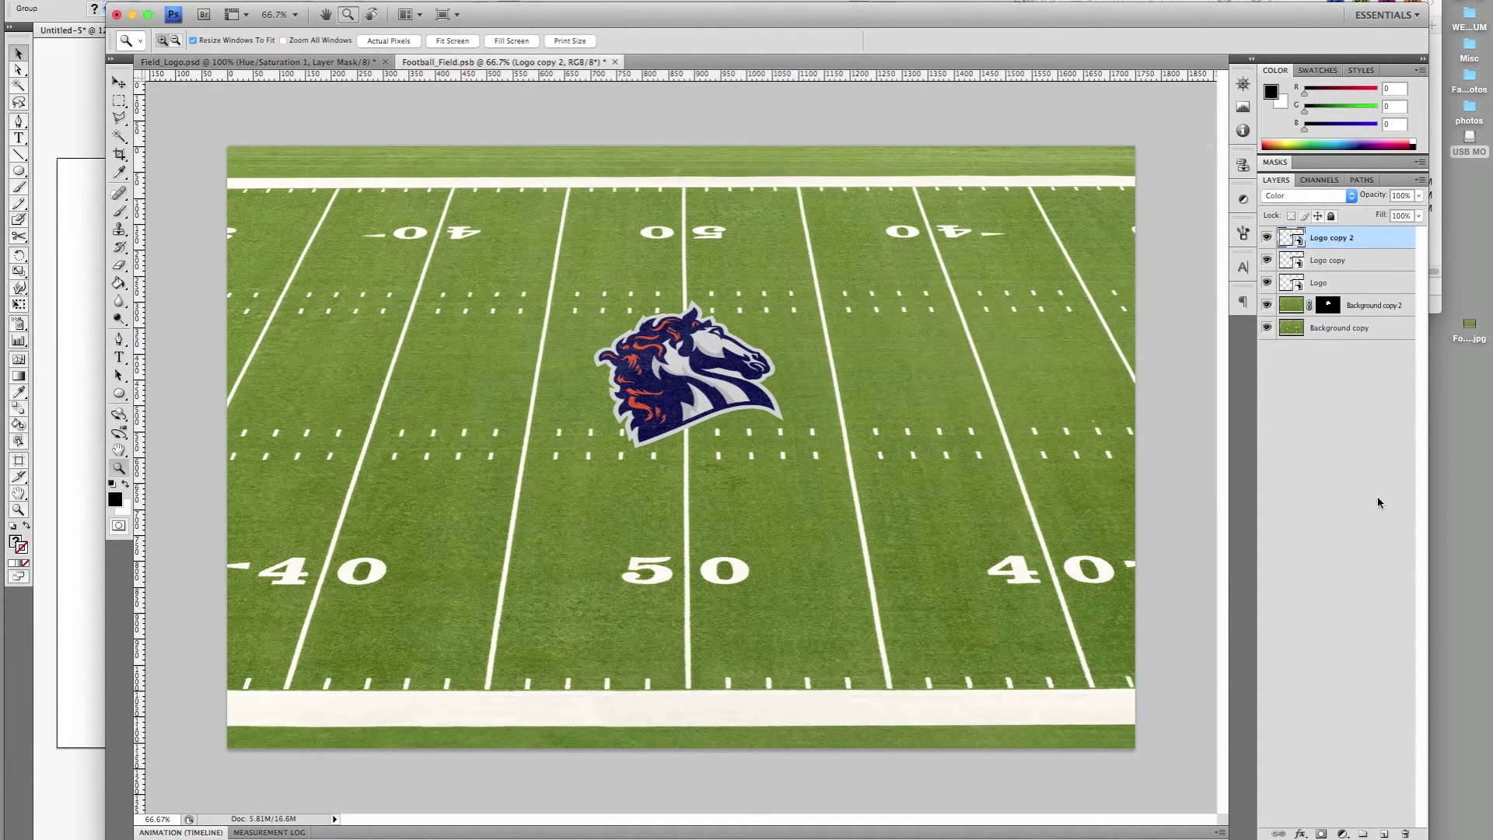
pyautogui.click(1385, 833)
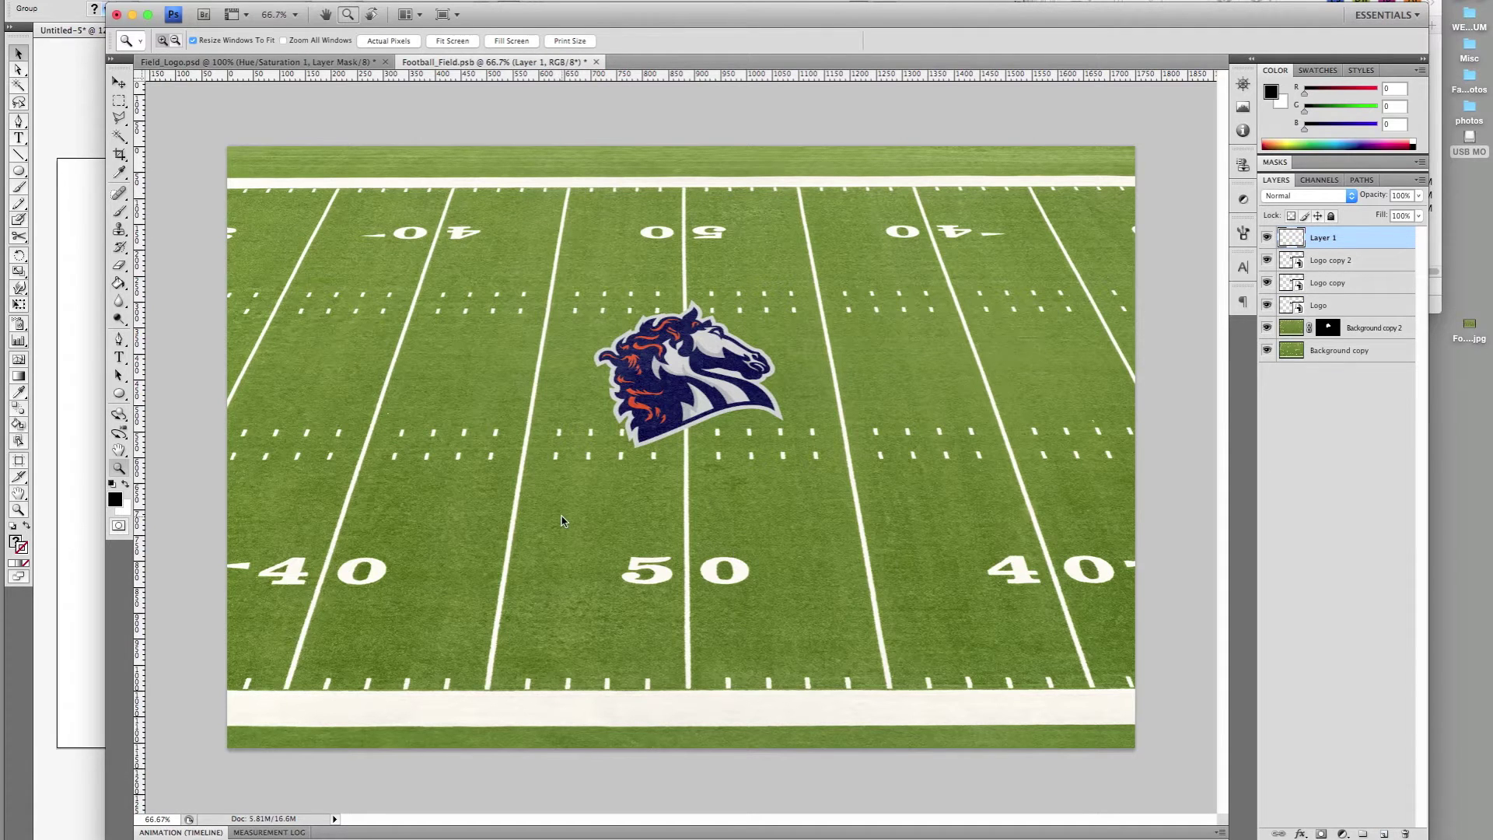
pyautogui.hotkey('alt', 'BackSpace')
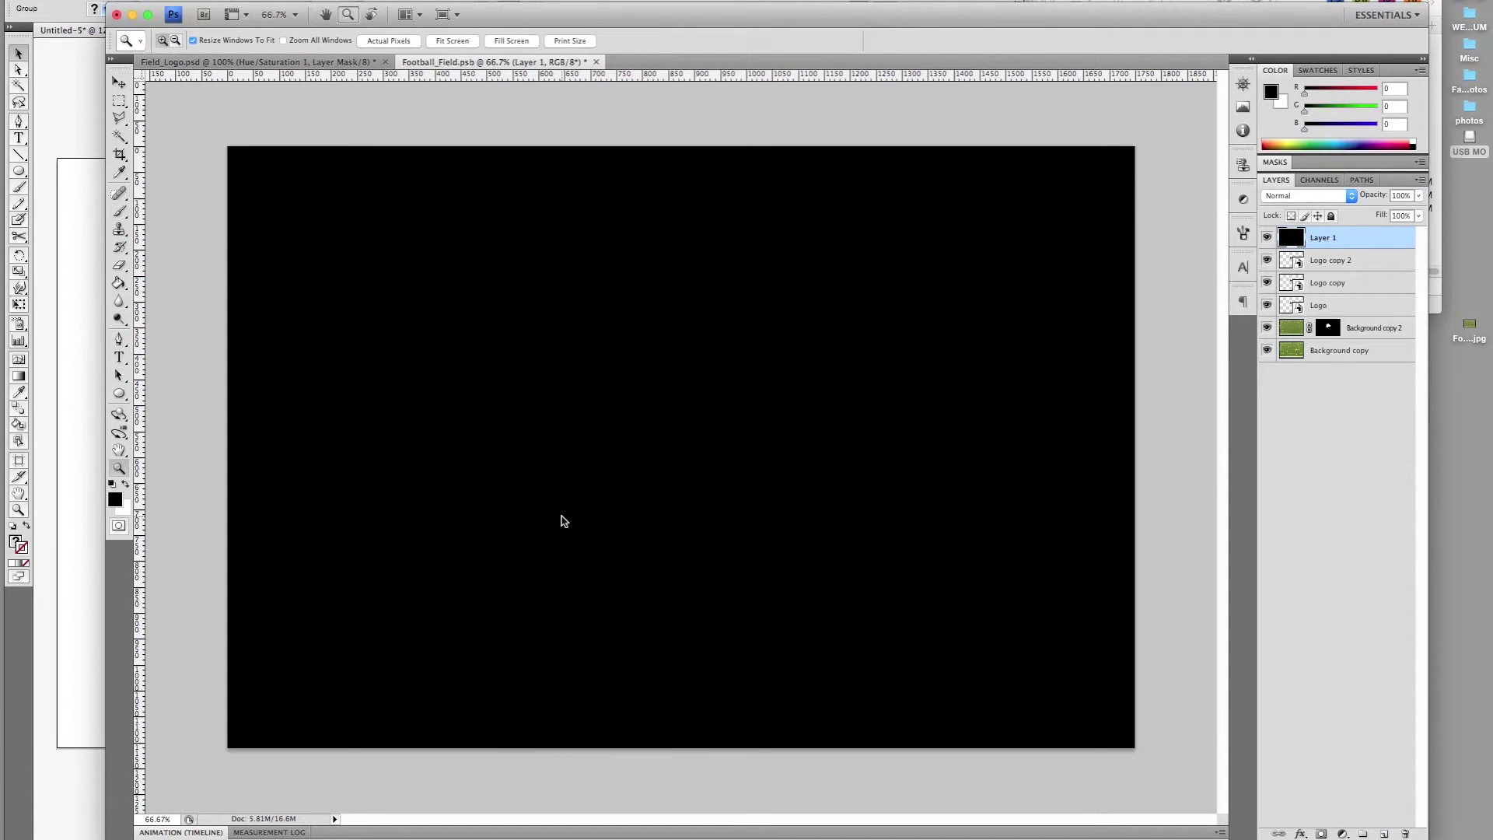
# Erase the middle of the black Layer 1 with a soft 1400 px eraser, leaving dark shading around the field's edges
pyautogui.press('e')
pyautogui.press(']')
pyautogui.press(']')
pyautogui.press(']')
pyautogui.press(']')
pyautogui.press(']')
pyautogui.press(']')
pyautogui.press(']')
pyautogui.press(']')
pyautogui.press(']')
pyautogui.press(']')
pyautogui.press(']')
pyautogui.press(']')
pyautogui.press(']')
pyautogui.press(']')
pyautogui.press(']')
pyautogui.press(']')
pyautogui.press(']')
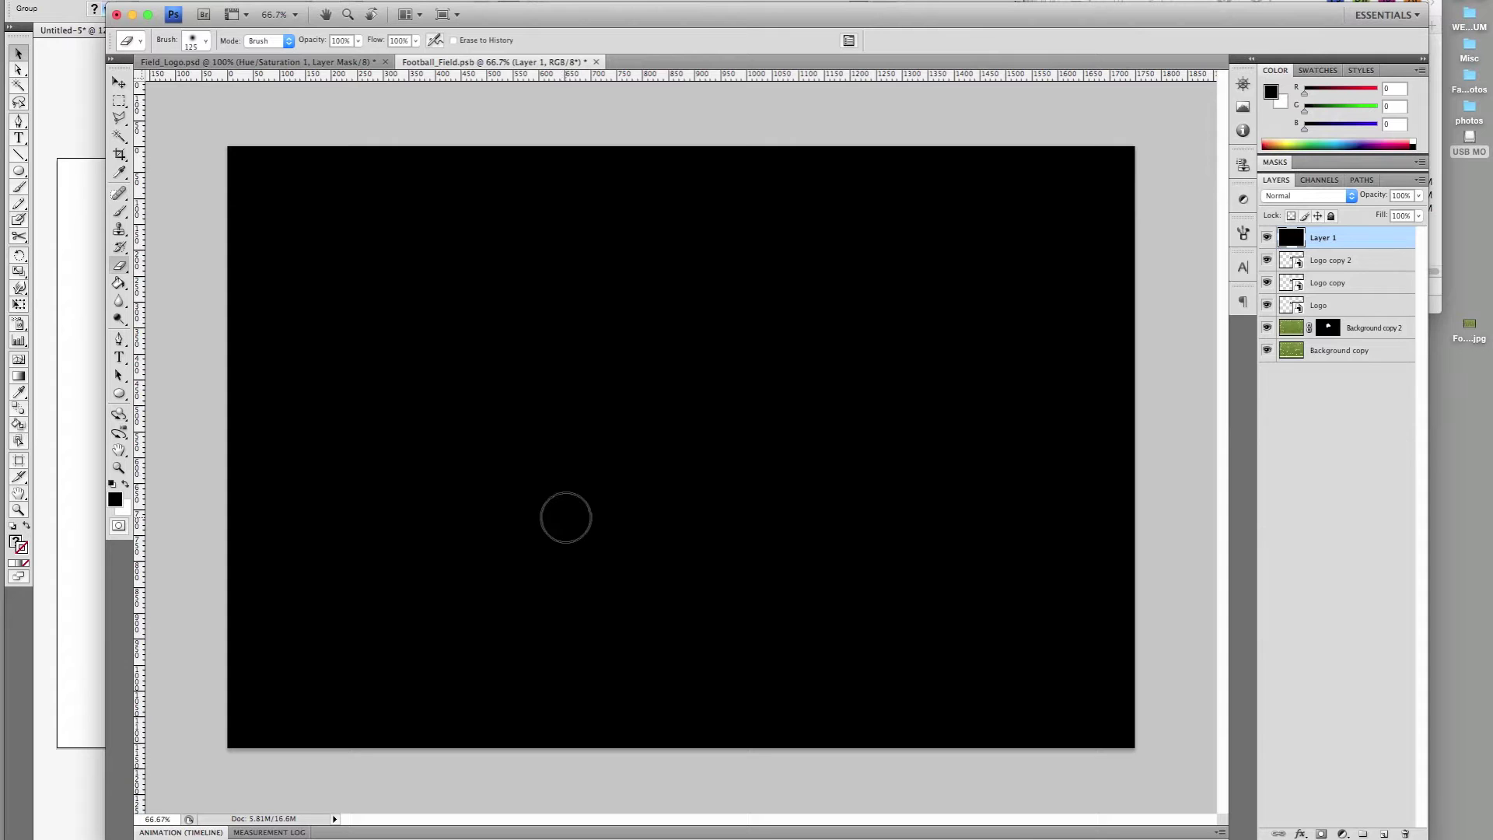
pyautogui.press(']')
pyautogui.press(']')
pyautogui.press(']')
pyautogui.press(']')
pyautogui.press(']')
pyautogui.click(689, 433)
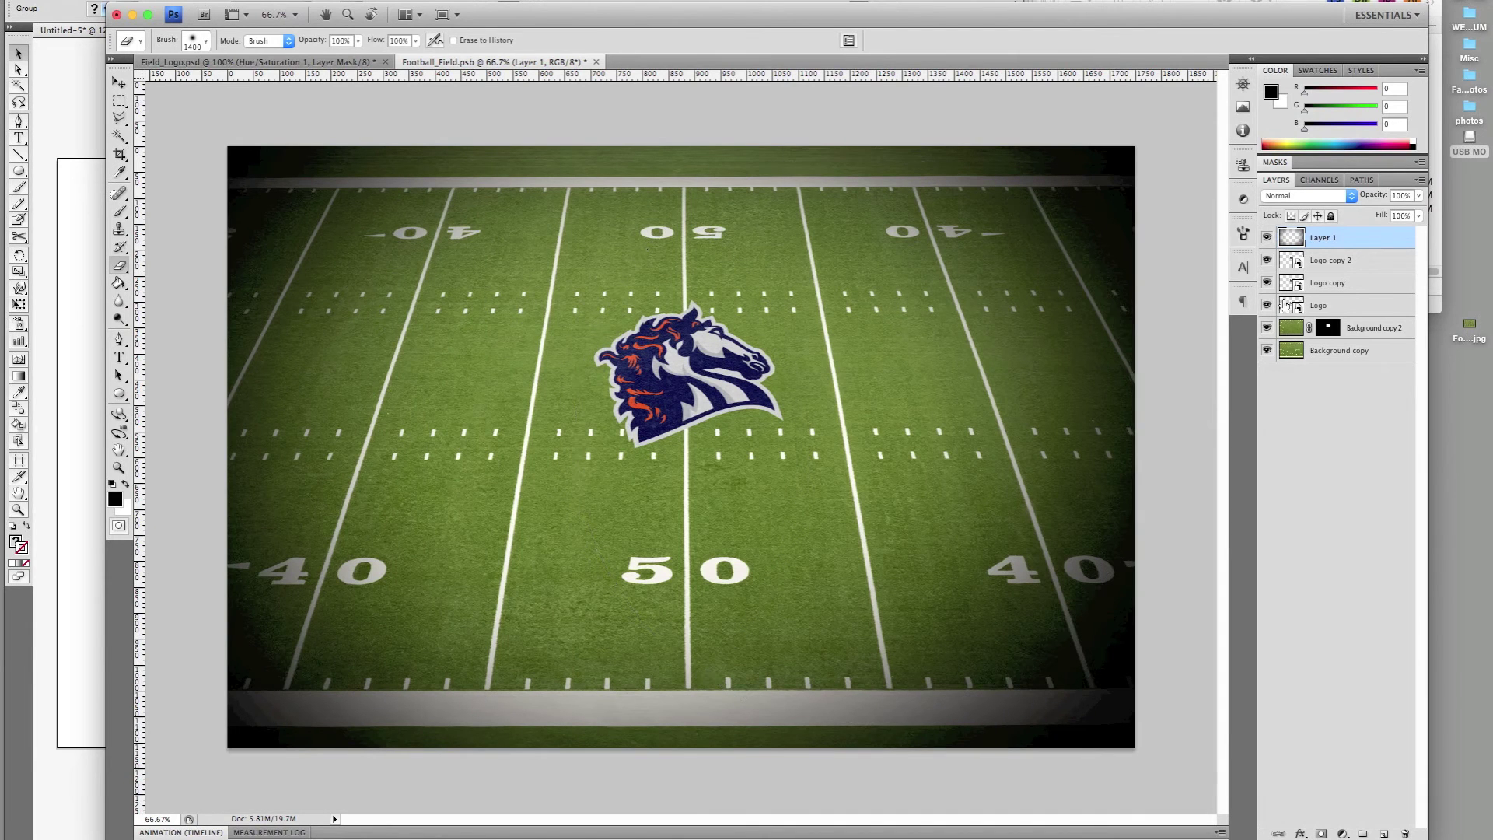
# Set the black vignette layer's blend mode to Multiply and its opacity to 40%
pyautogui.click(1293, 199)
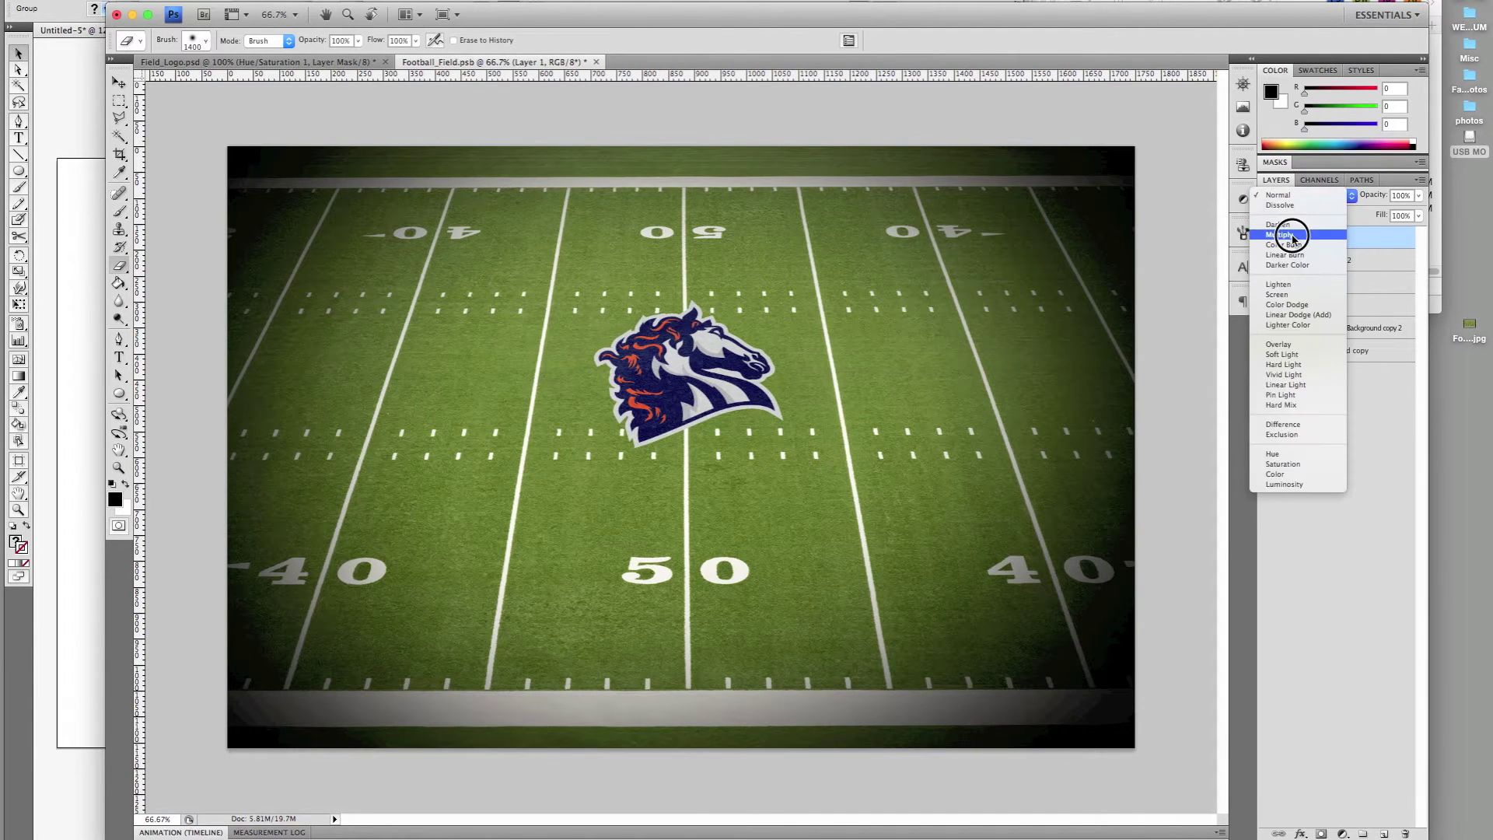
pyautogui.click(1291, 233)
pyautogui.press('v')
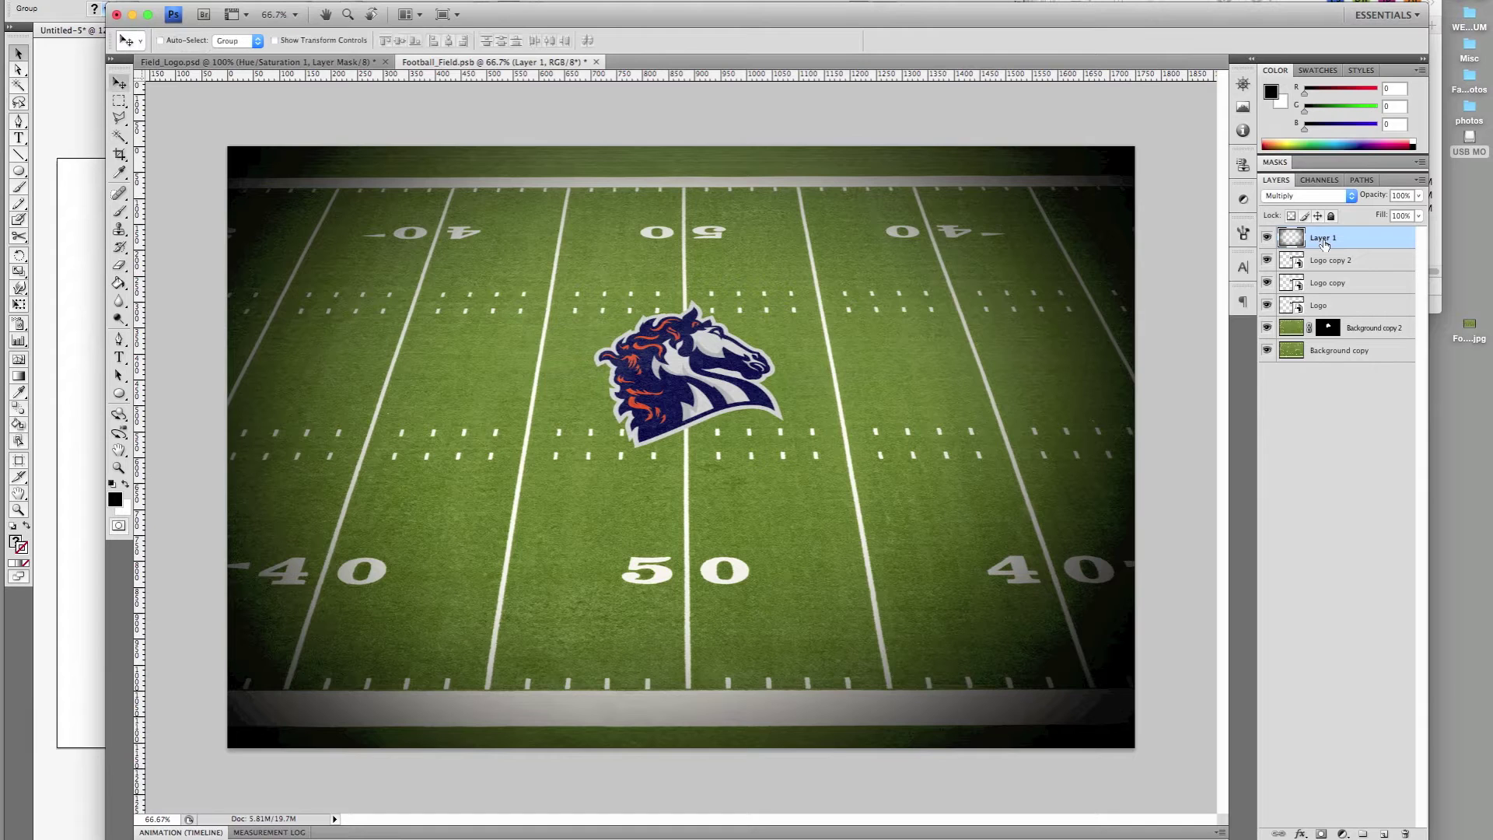
pyautogui.press('4')
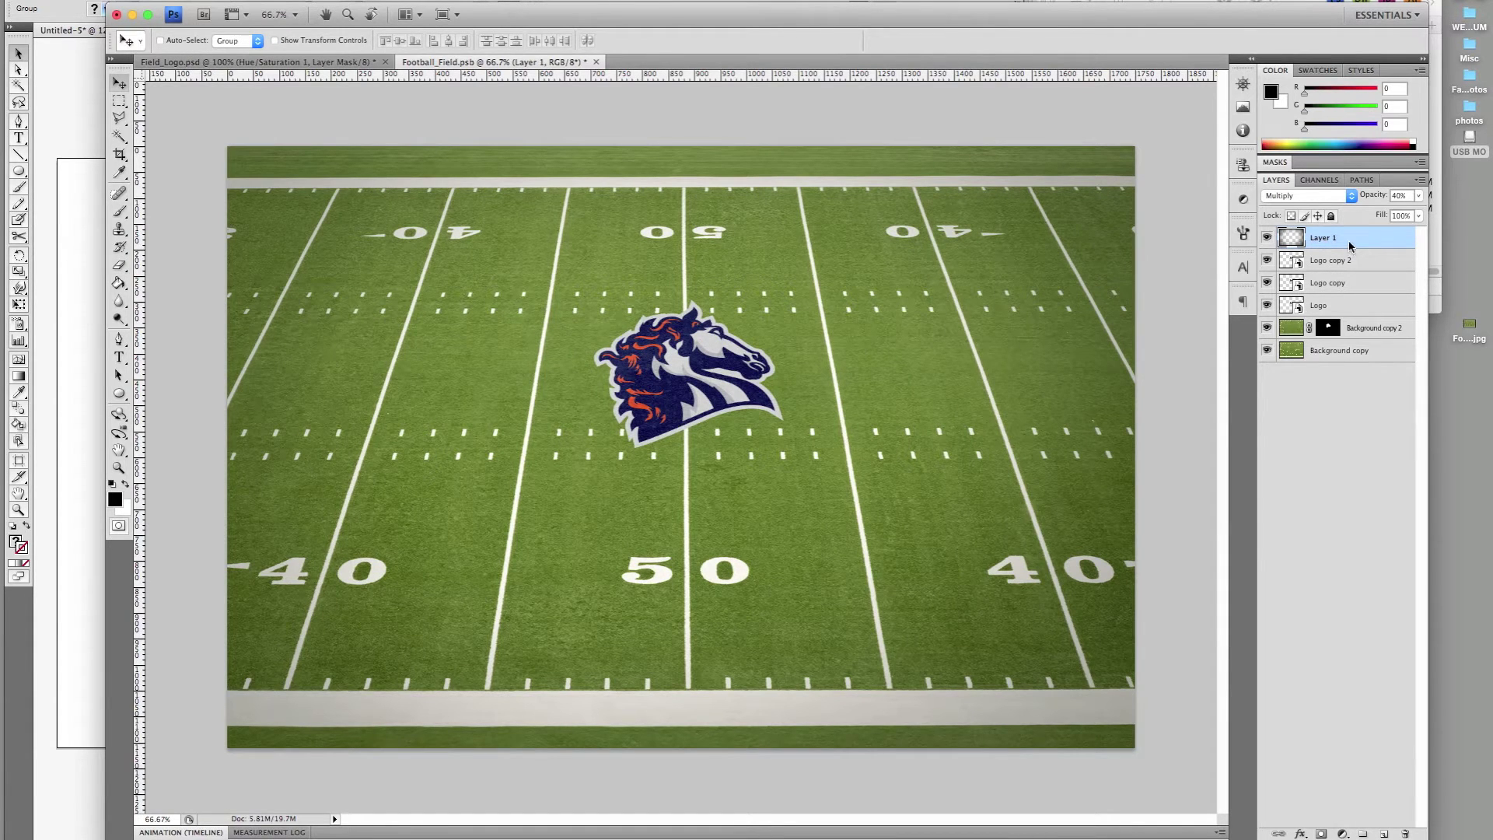
# Add a new layer above the vignette and set the foreground to light grey (RGB 217) and the background to mid grey (RGB 159)
pyautogui.click(1384, 834)
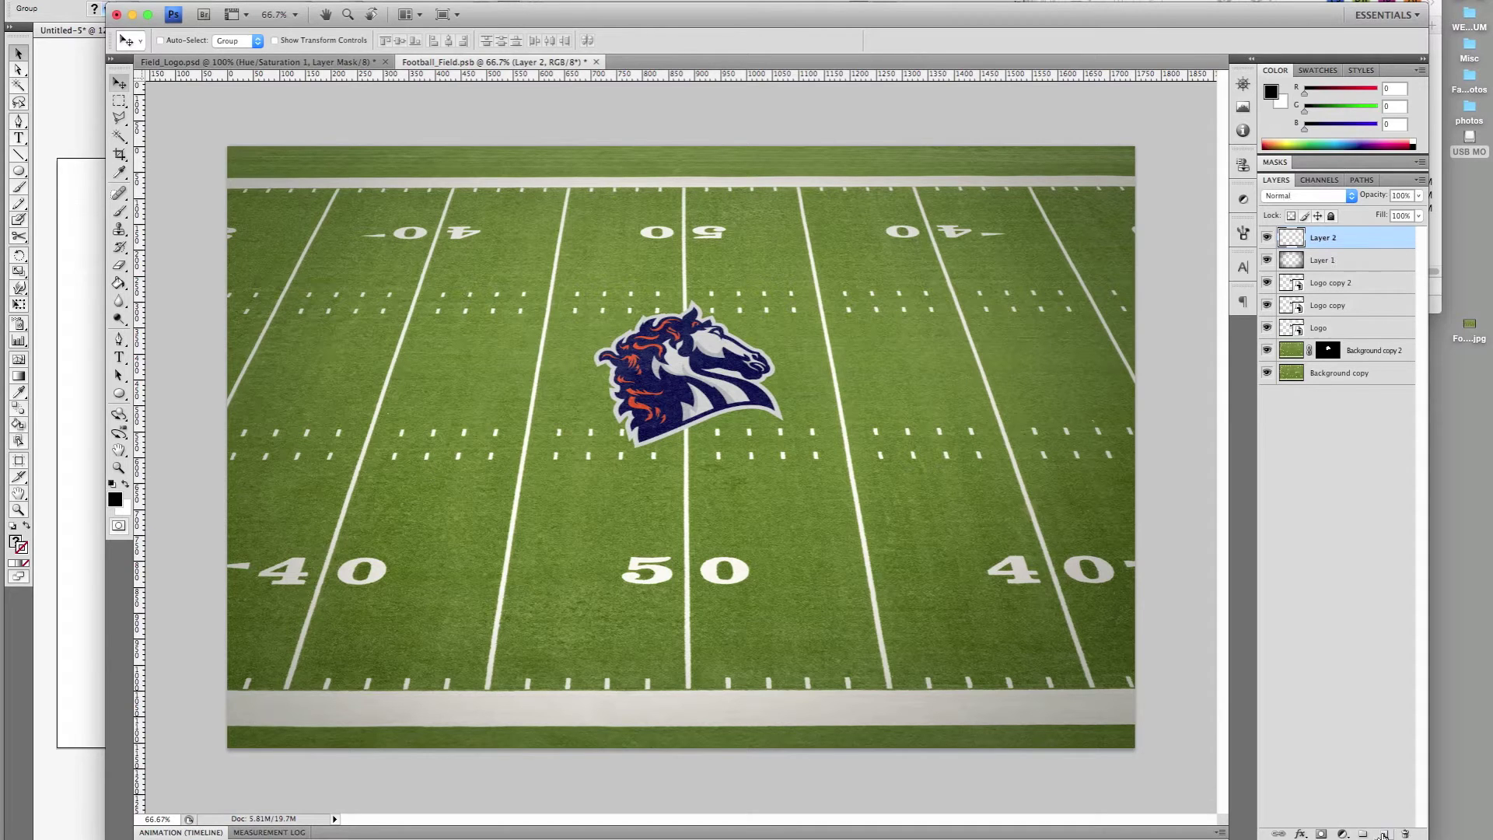
pyautogui.press('g')
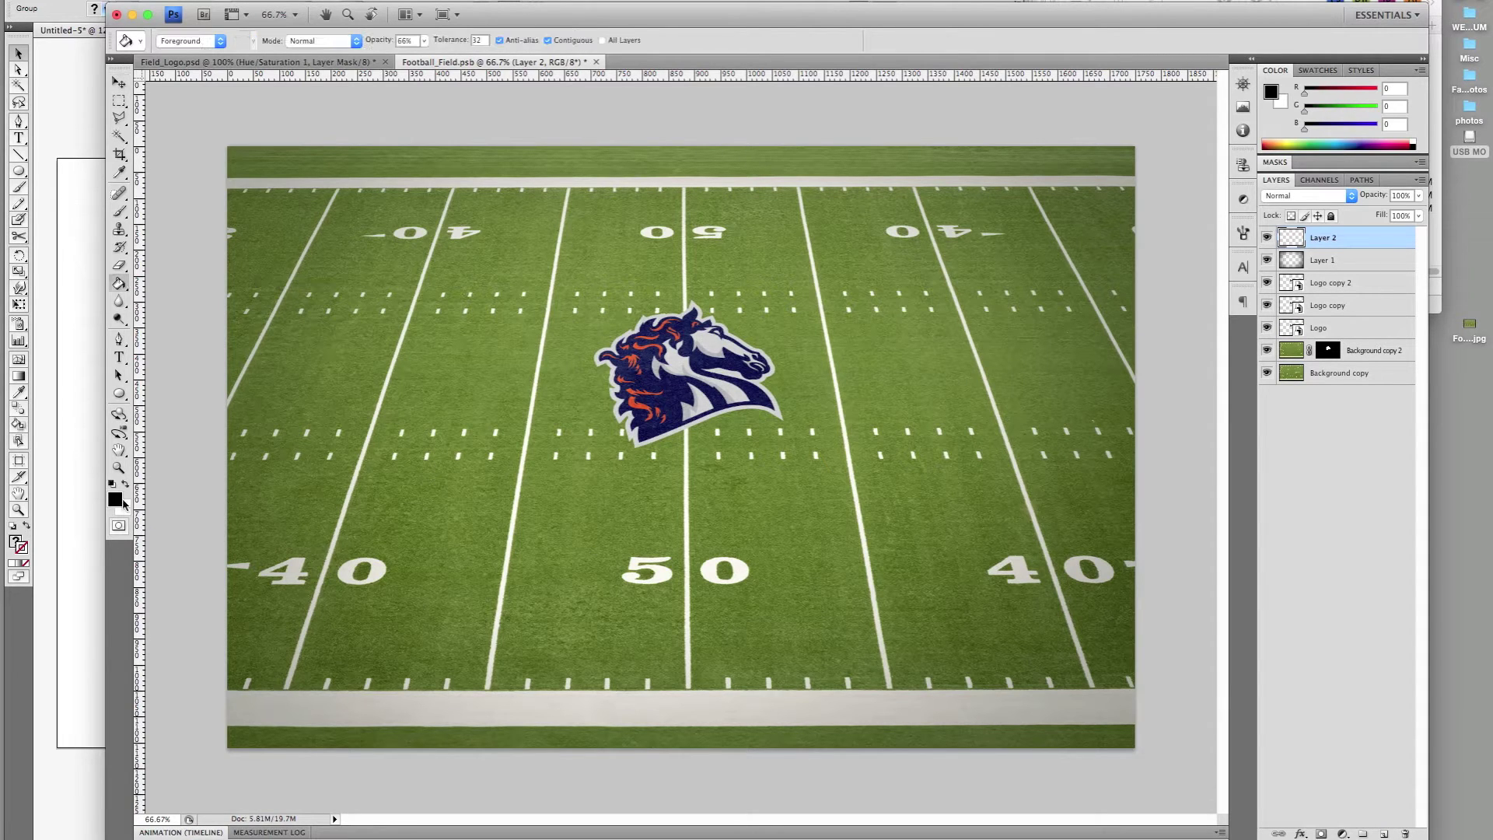
pyautogui.click(119, 502)
pyautogui.moveTo(781, 321); pyautogui.dragTo(765, 266)
pyautogui.press('Return')
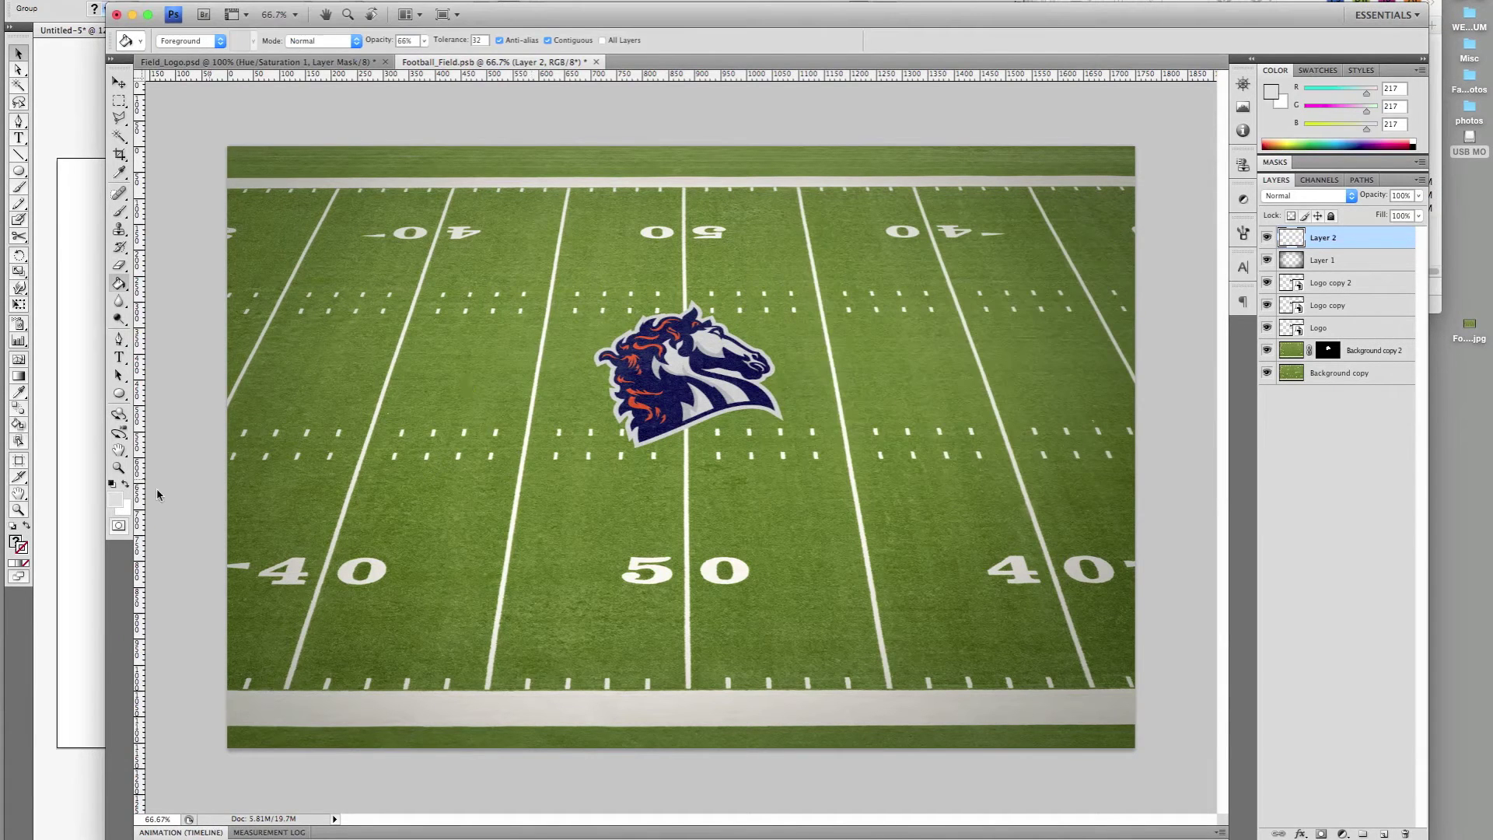
pyautogui.click(118, 502)
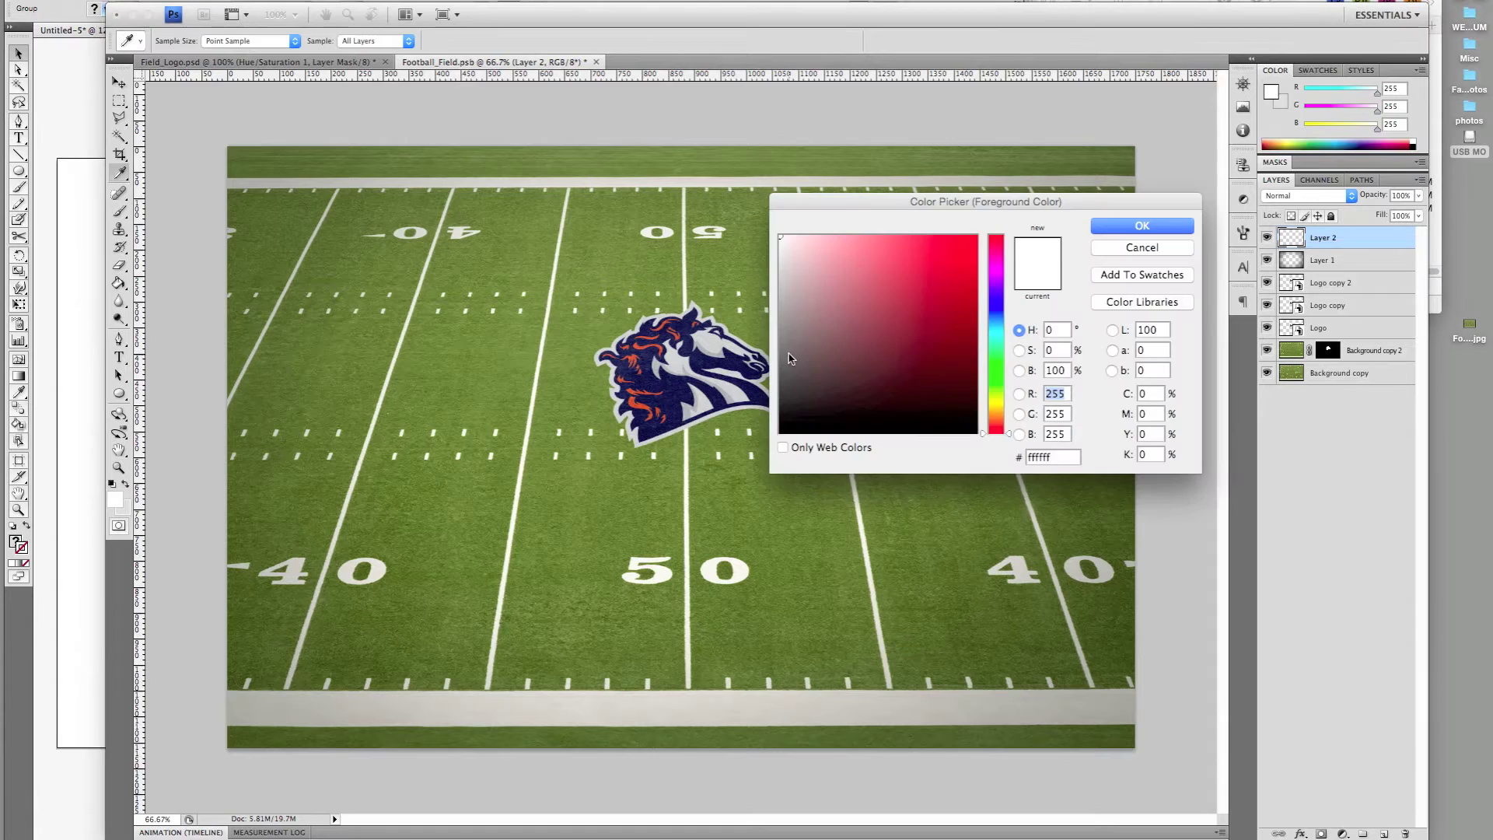
pyautogui.click(786, 350)
pyautogui.moveTo(787, 350); pyautogui.dragTo(767, 310)
pyautogui.click(1129, 225)
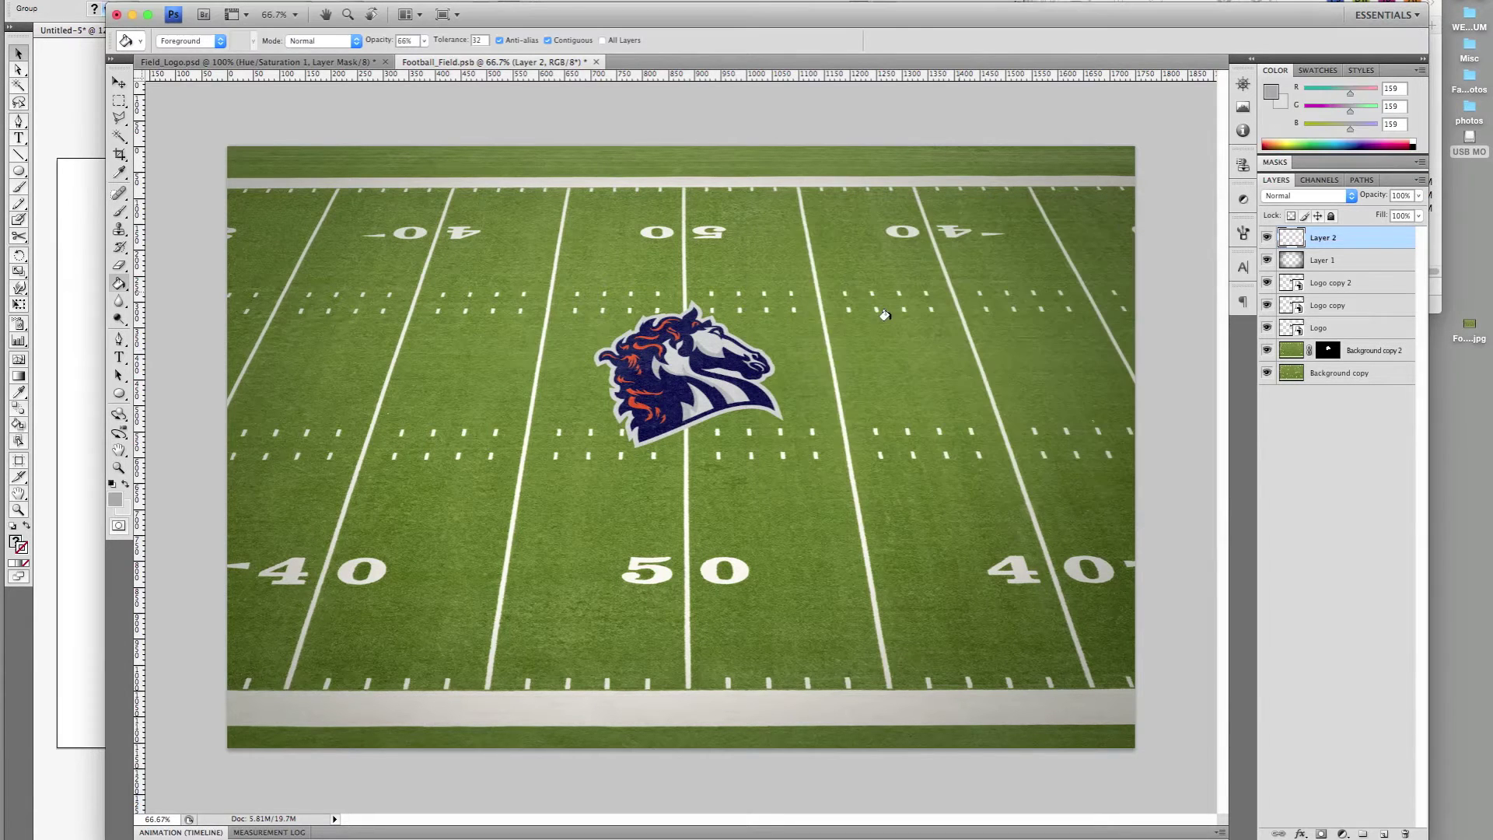
pyautogui.hotkey('shift', 'g')
pyautogui.press('x')
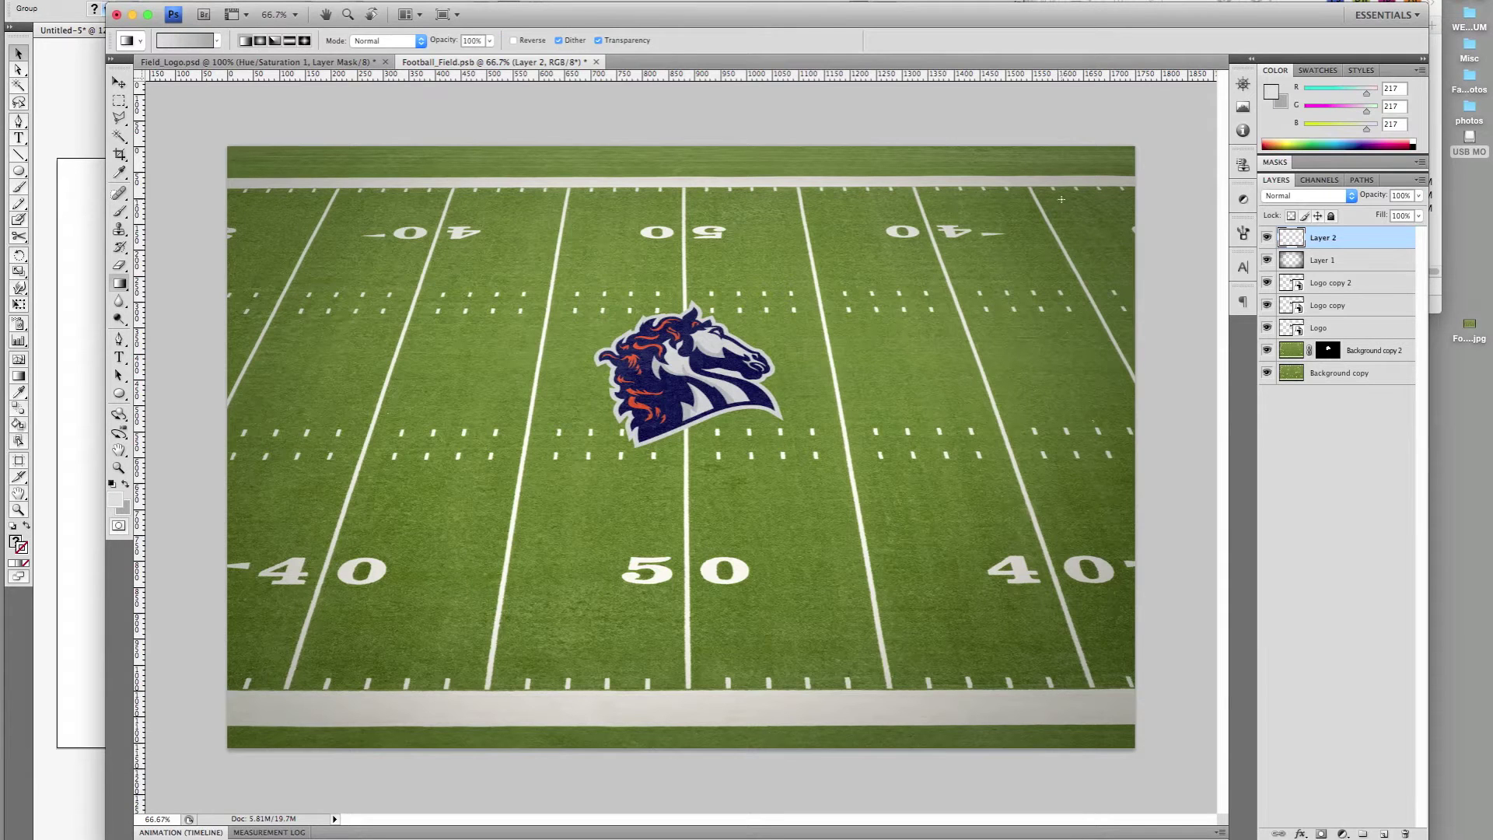
# Fill Layer 2 with a diagonal grey gradient, light at the upper right, and set it to Overlay at 50% opacity
pyautogui.moveTo(334, 693); pyautogui.dragTo(294, 720)
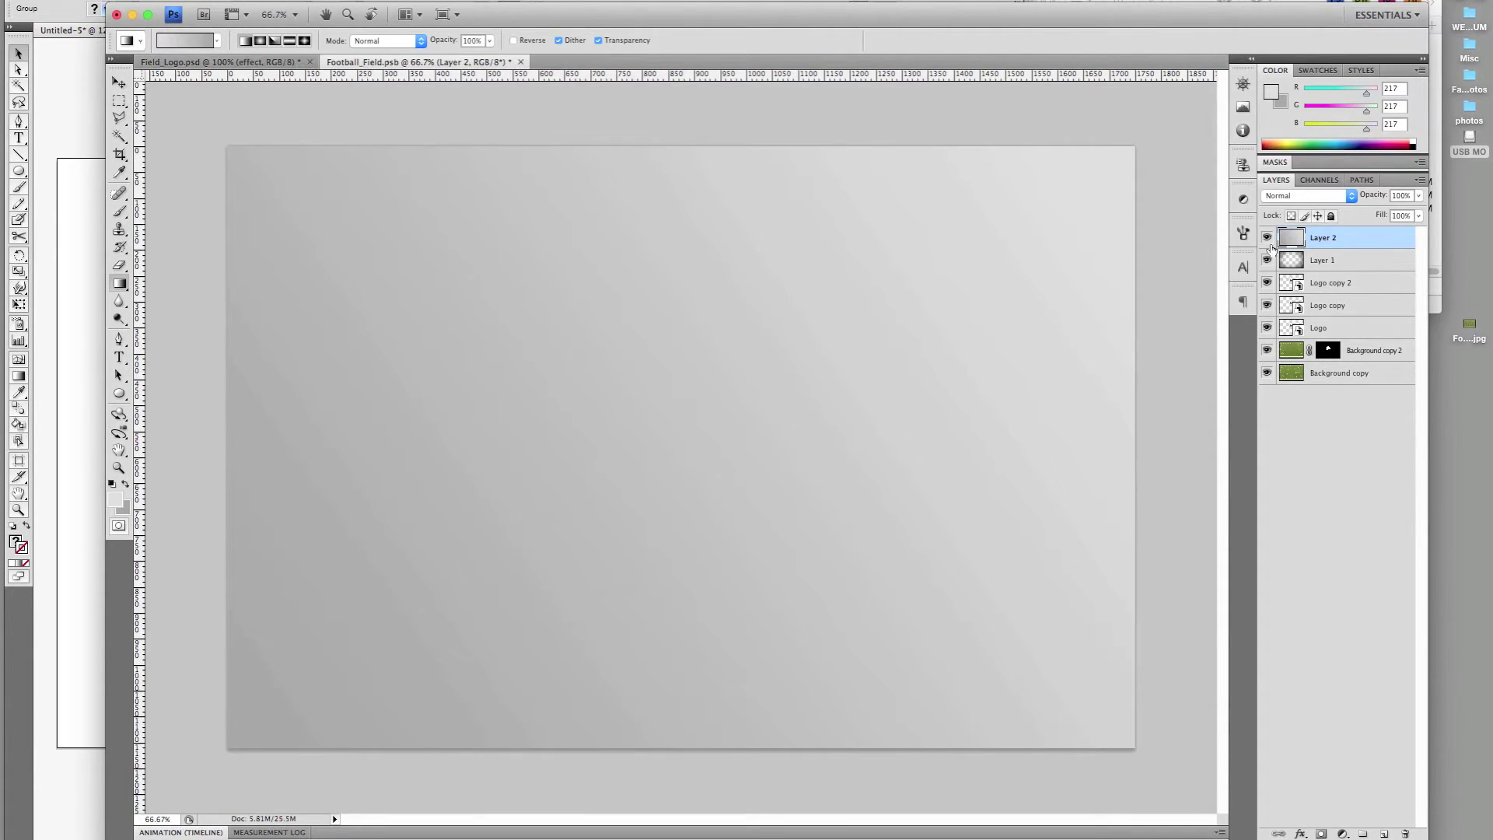
pyautogui.click(1311, 201)
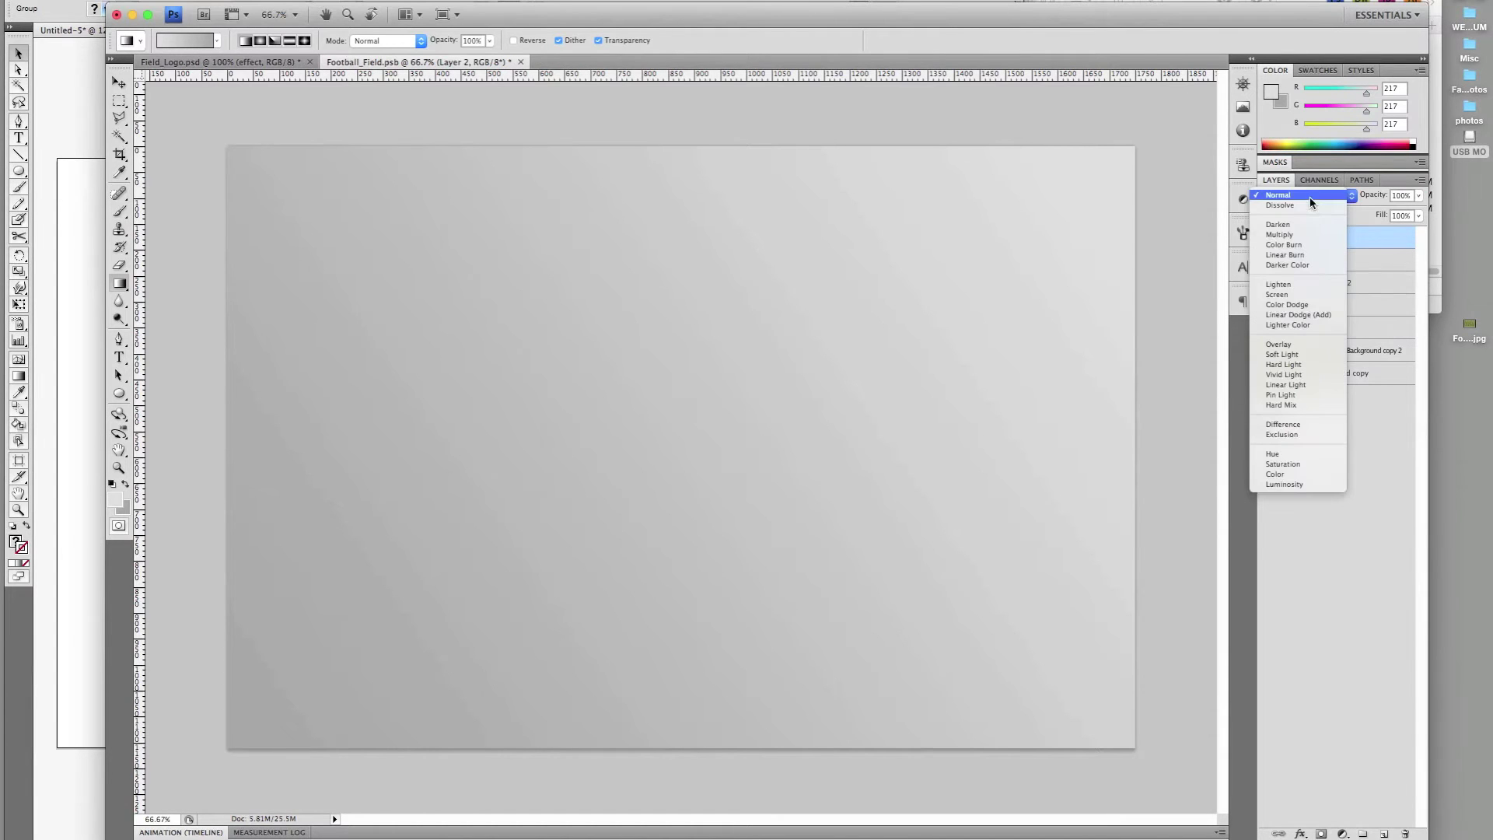
pyautogui.click(1299, 344)
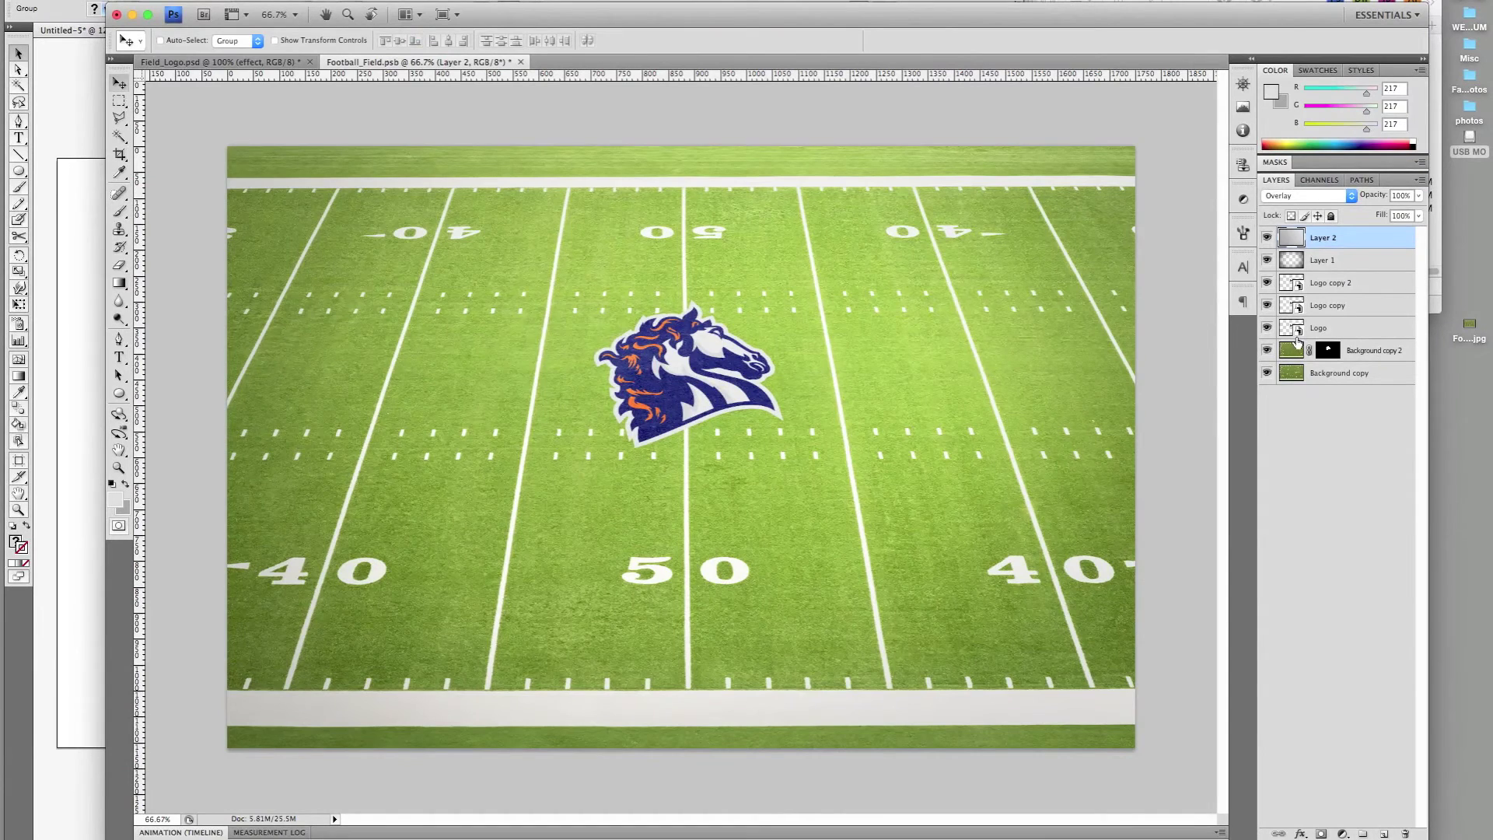
pyautogui.press('5')
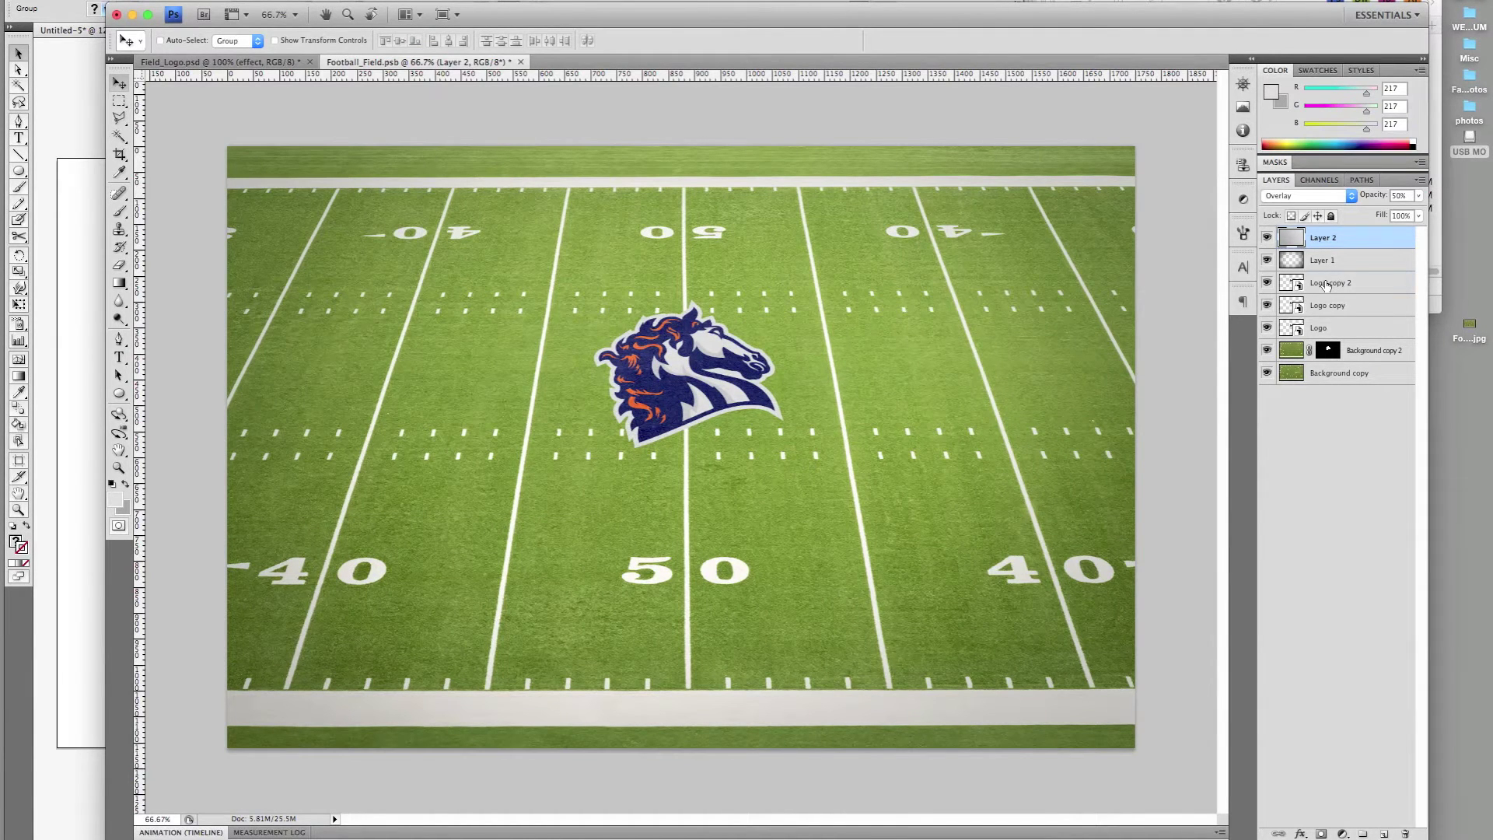
# Add a Hue/Saturation adjustment layer above Layer 2 with Hue -62 and Saturation -53
pyautogui.click(1327, 285)
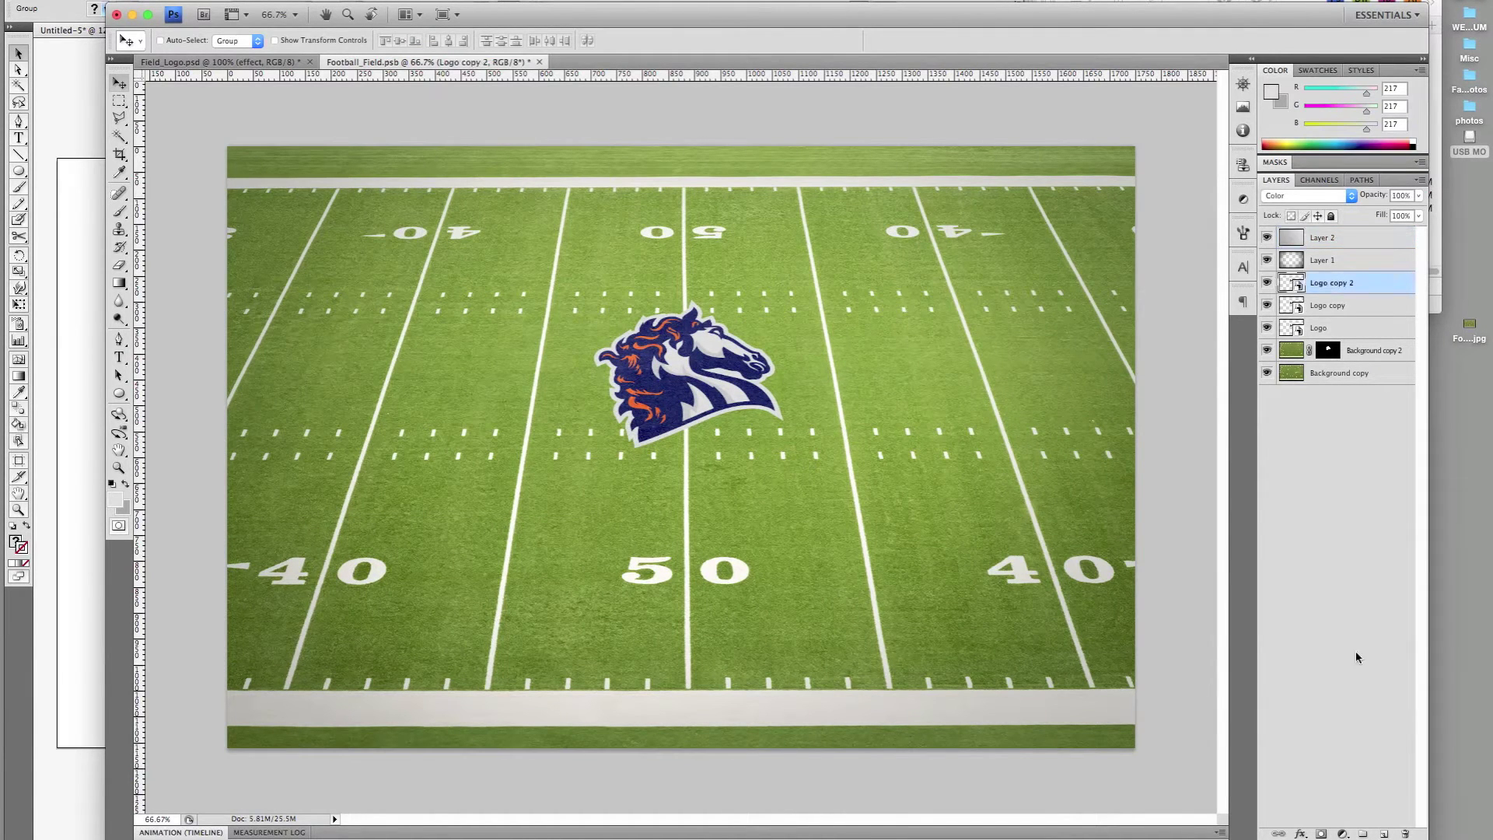
pyautogui.click(1331, 243)
pyautogui.click(1342, 834)
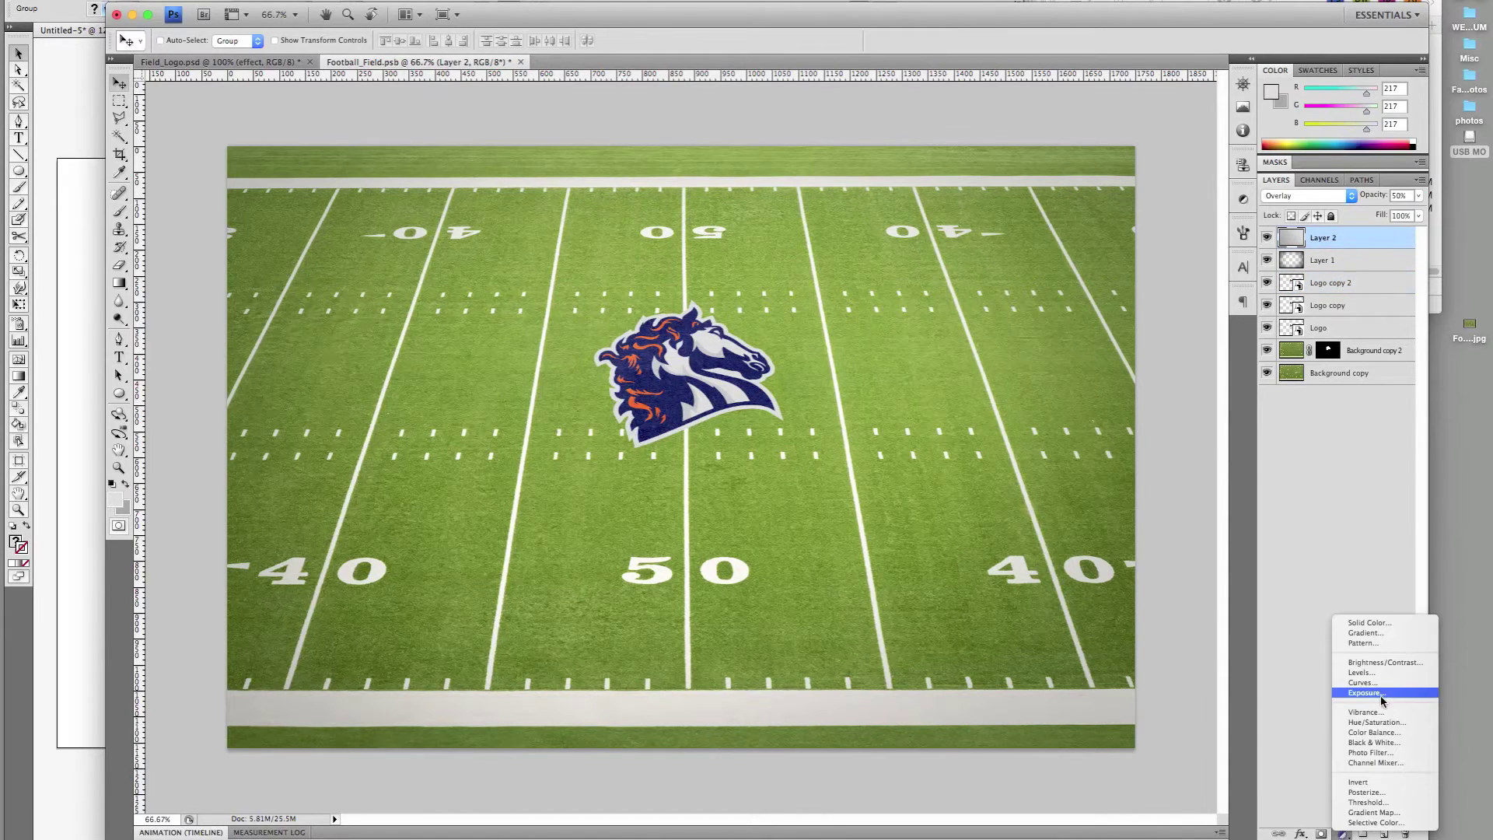
pyautogui.click(1375, 721)
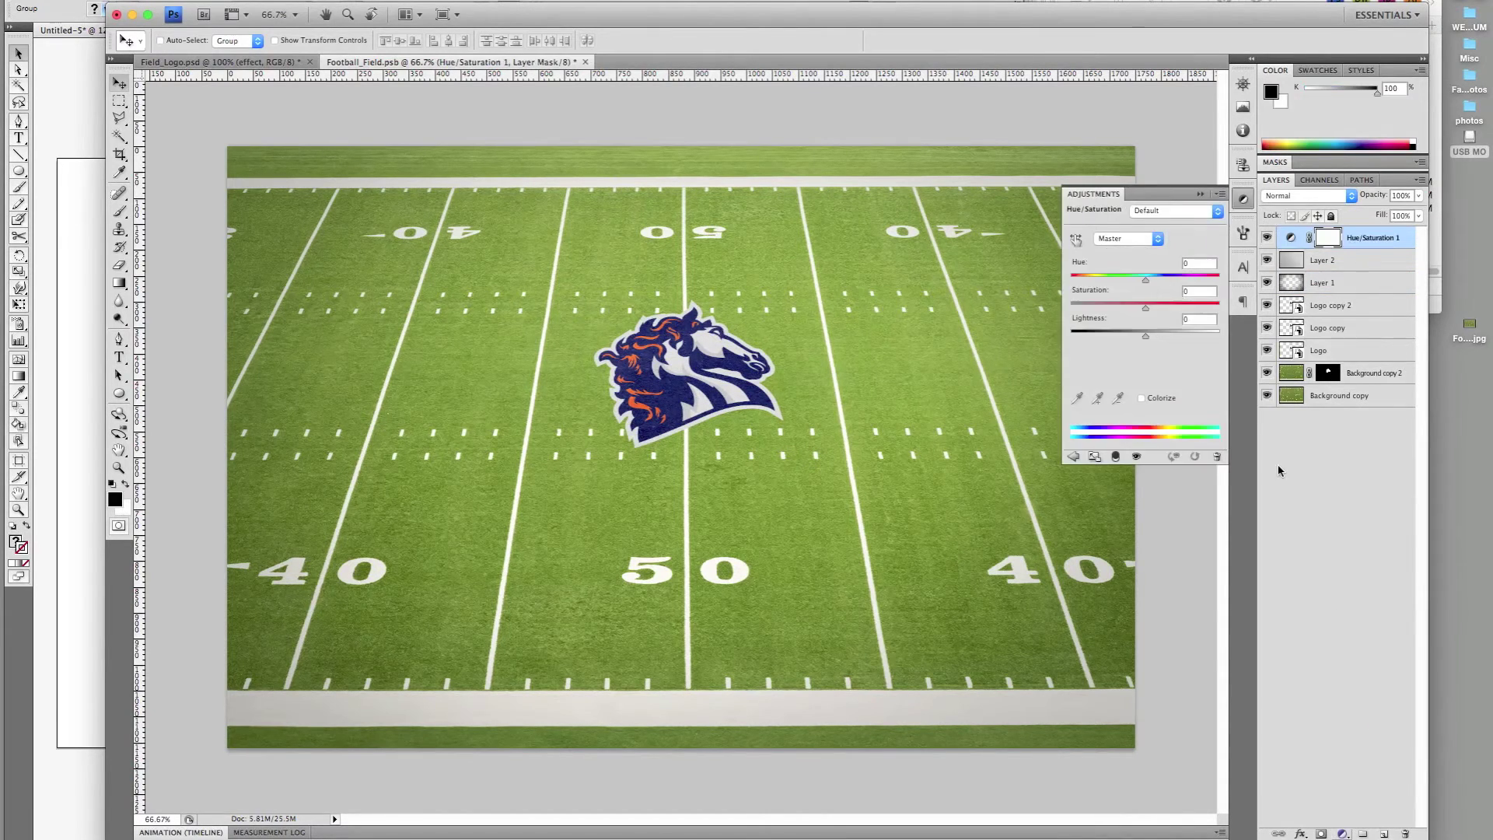
pyautogui.moveTo(1144, 285); pyautogui.dragTo(1107, 285)
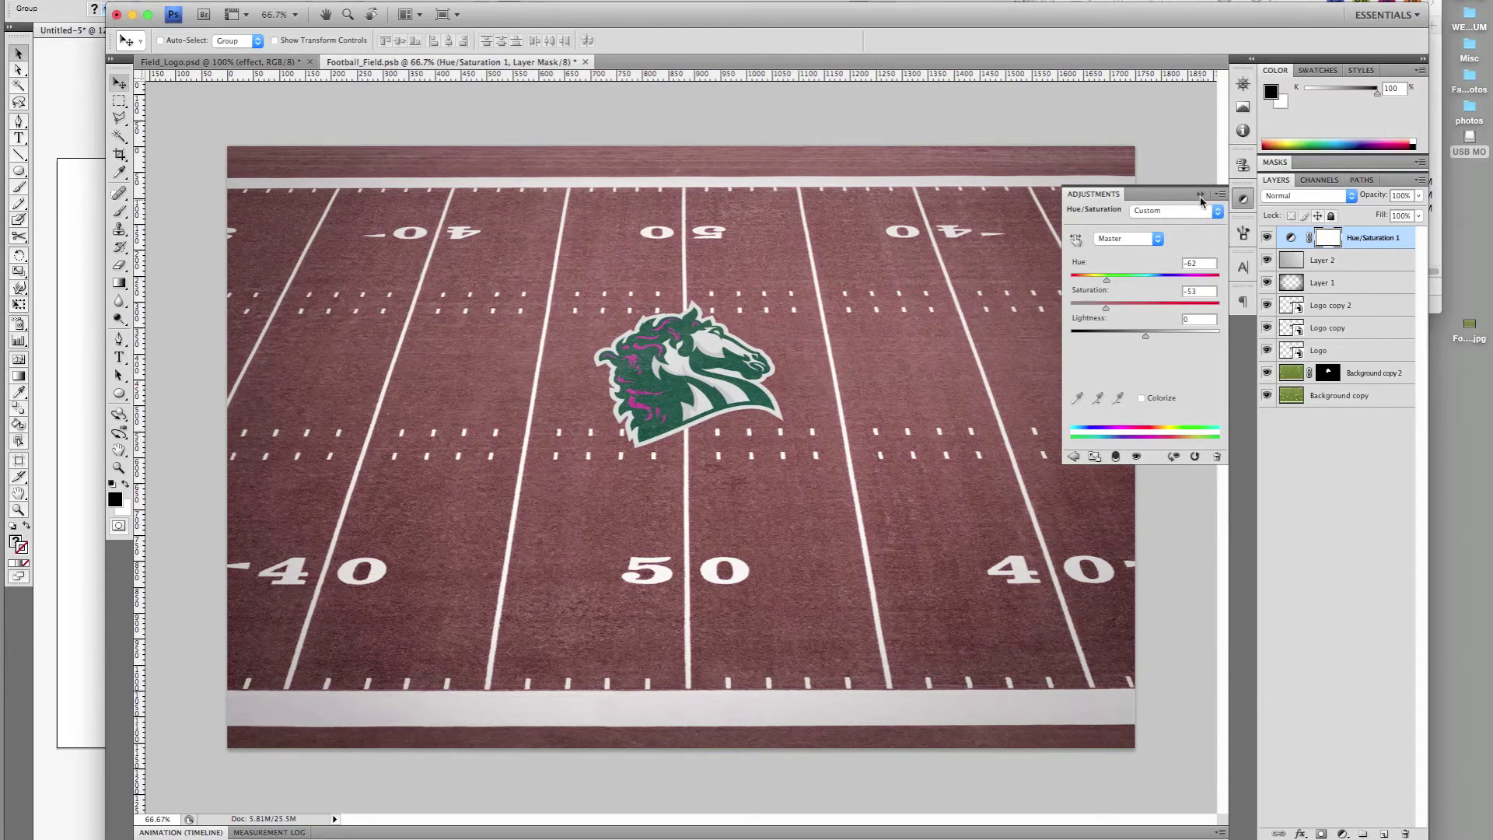
pyautogui.click(1201, 196)
# Set the Hue/Saturation layer's blend mode to Soft Light and its opacity to 20%
pyautogui.click(1314, 196)
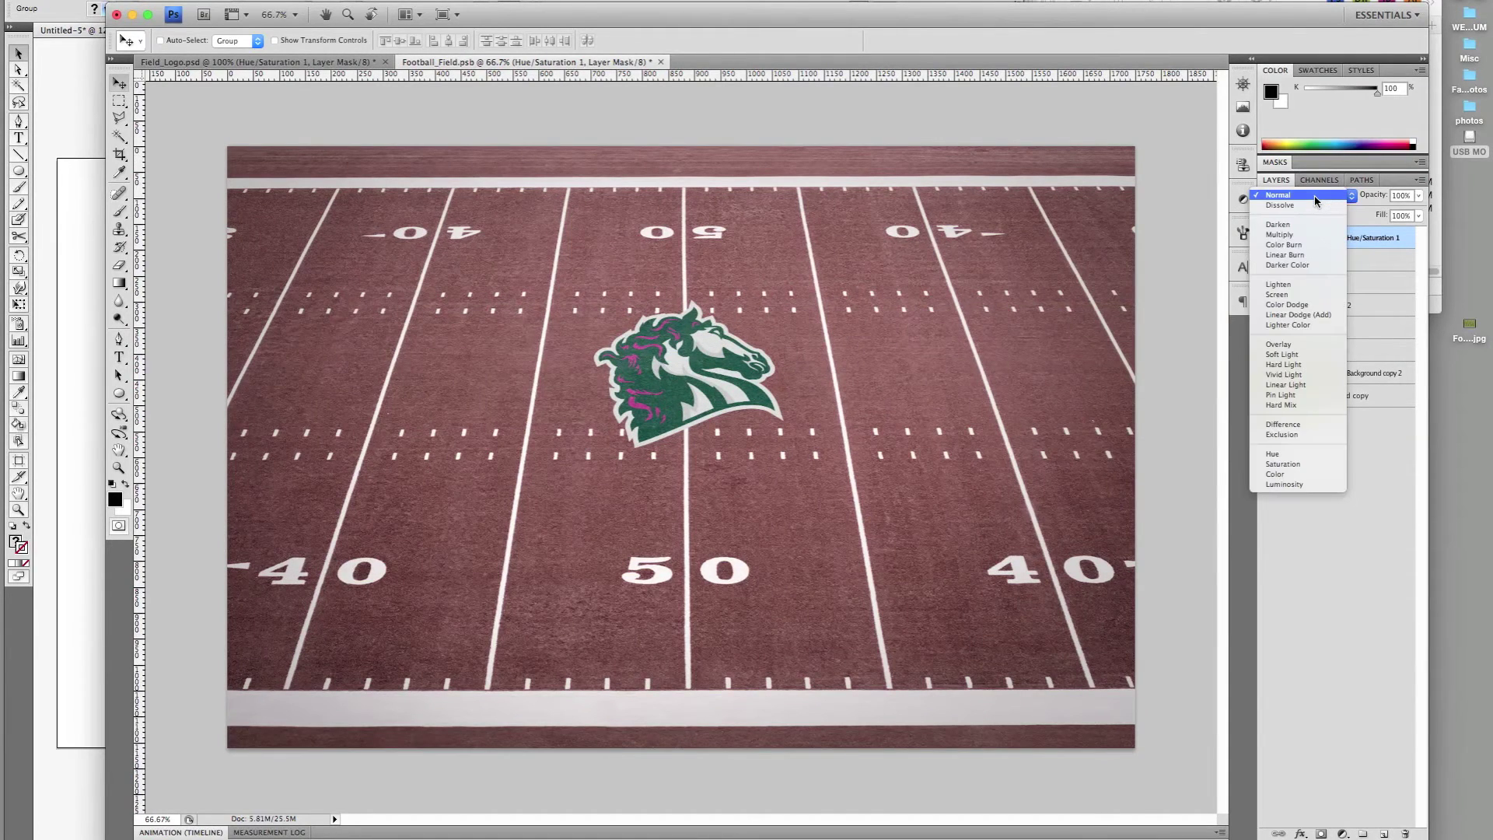
pyautogui.click(1301, 354)
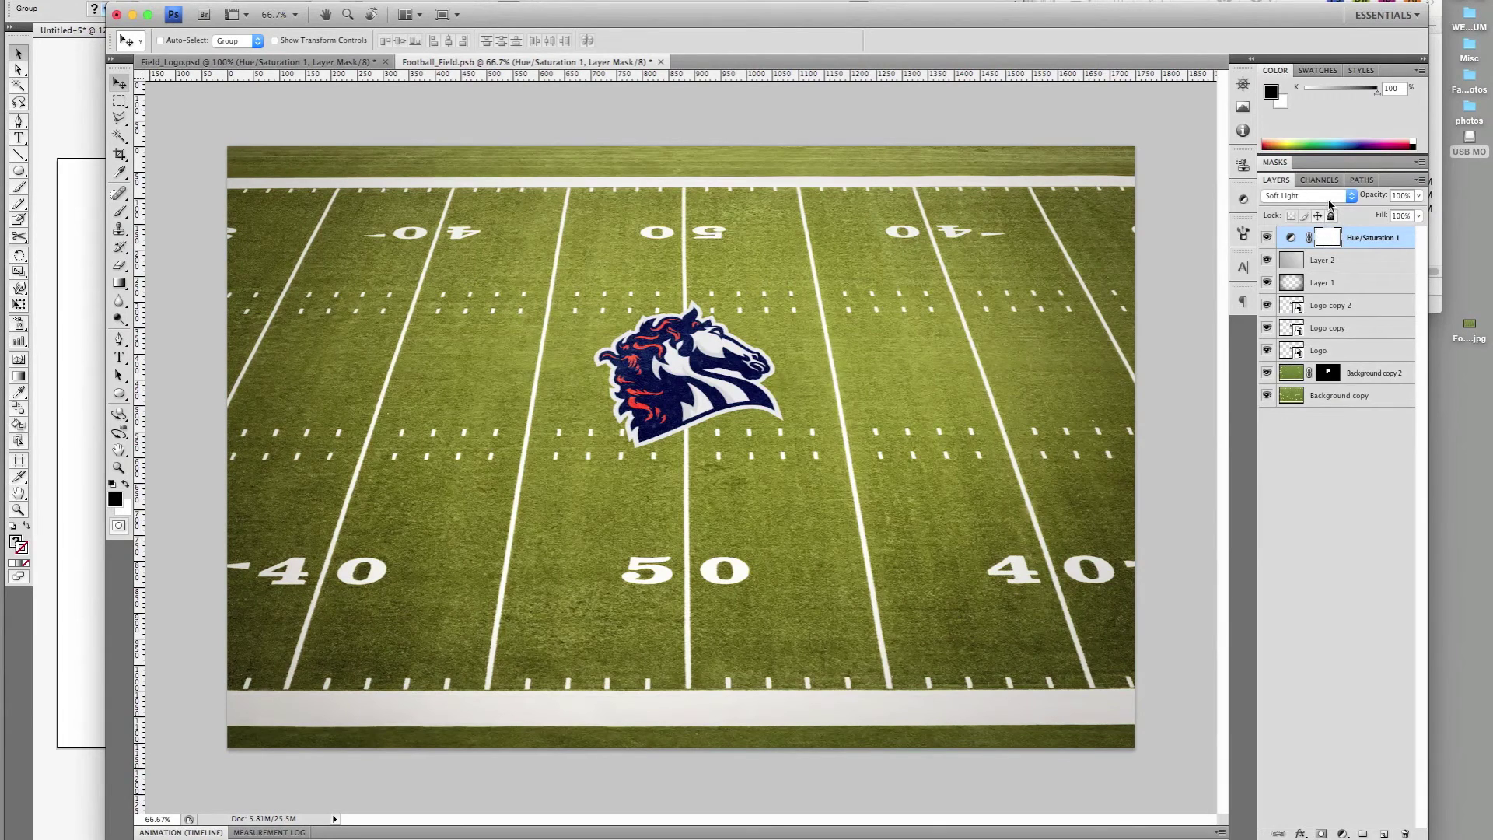
pyautogui.press('2')
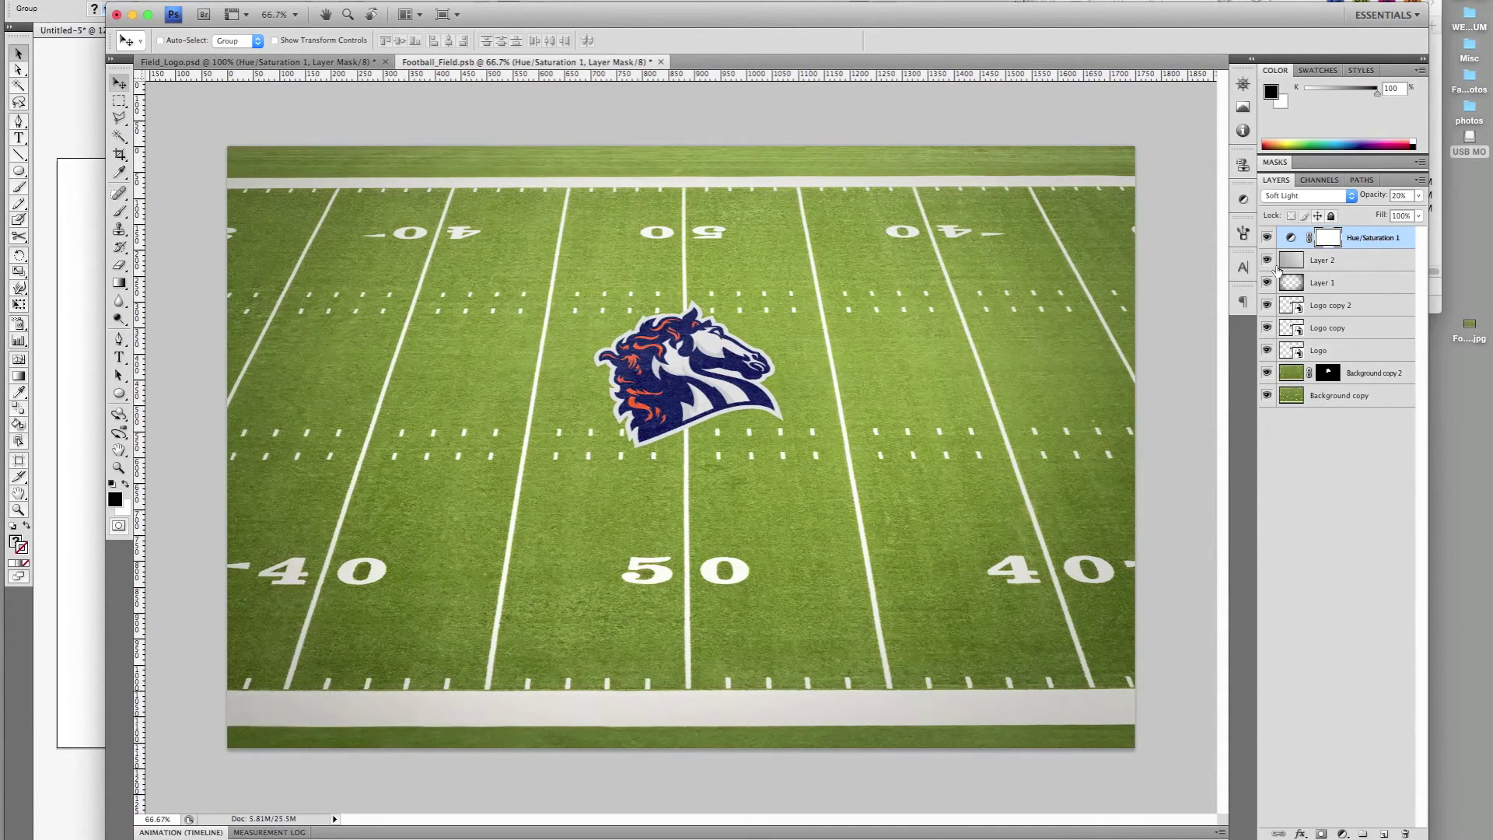
# Compare the image with and without the Hue/Saturation, gradient and vignette layers, one at a time
pyautogui.click(1267, 238)
pyautogui.click(1267, 238)
pyautogui.click(1267, 259)
pyautogui.click(1267, 260)
pyautogui.click(1269, 282)
pyautogui.click(1268, 282)
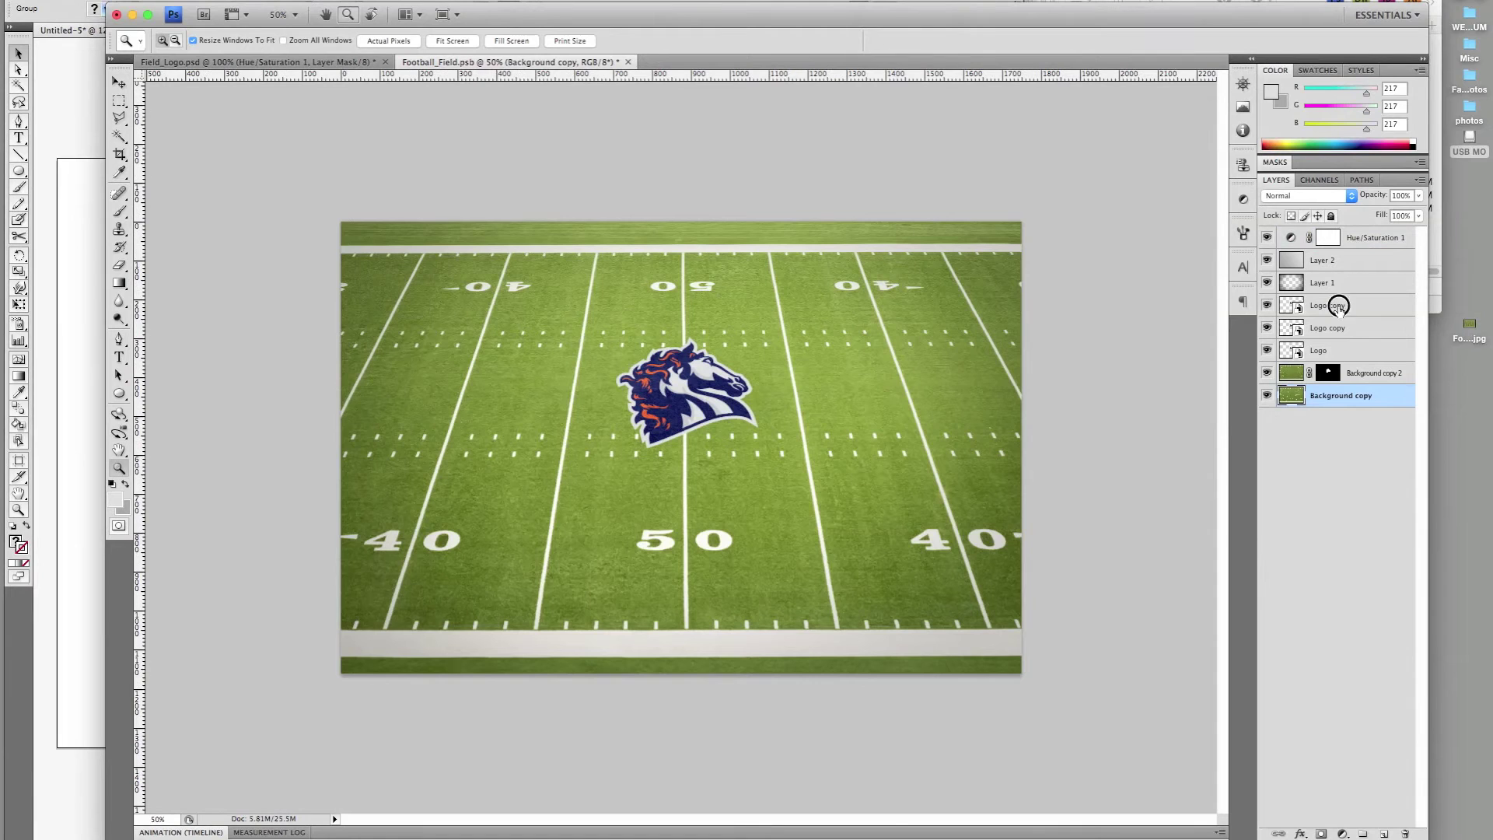
# Group the layers from Background copy up to Logo copy 2, duplicate the group, and hide the original group
pyautogui.keyDown('shift'); pyautogui.click(1338, 306); pyautogui.keyUp('shift')
pyautogui.press('super+g')
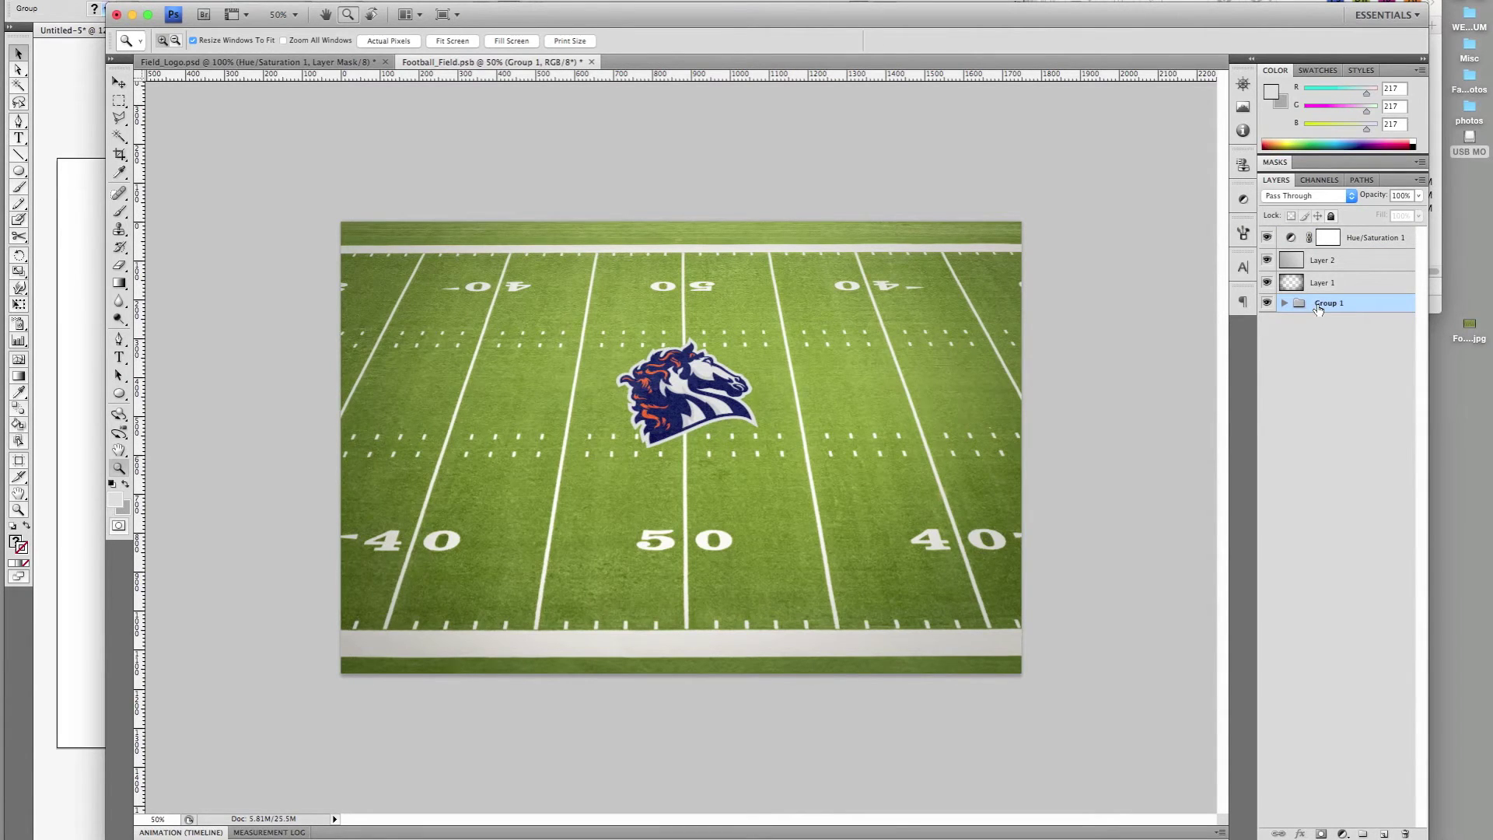
pyautogui.rightClick(1318, 310)
pyautogui.click(1345, 325)
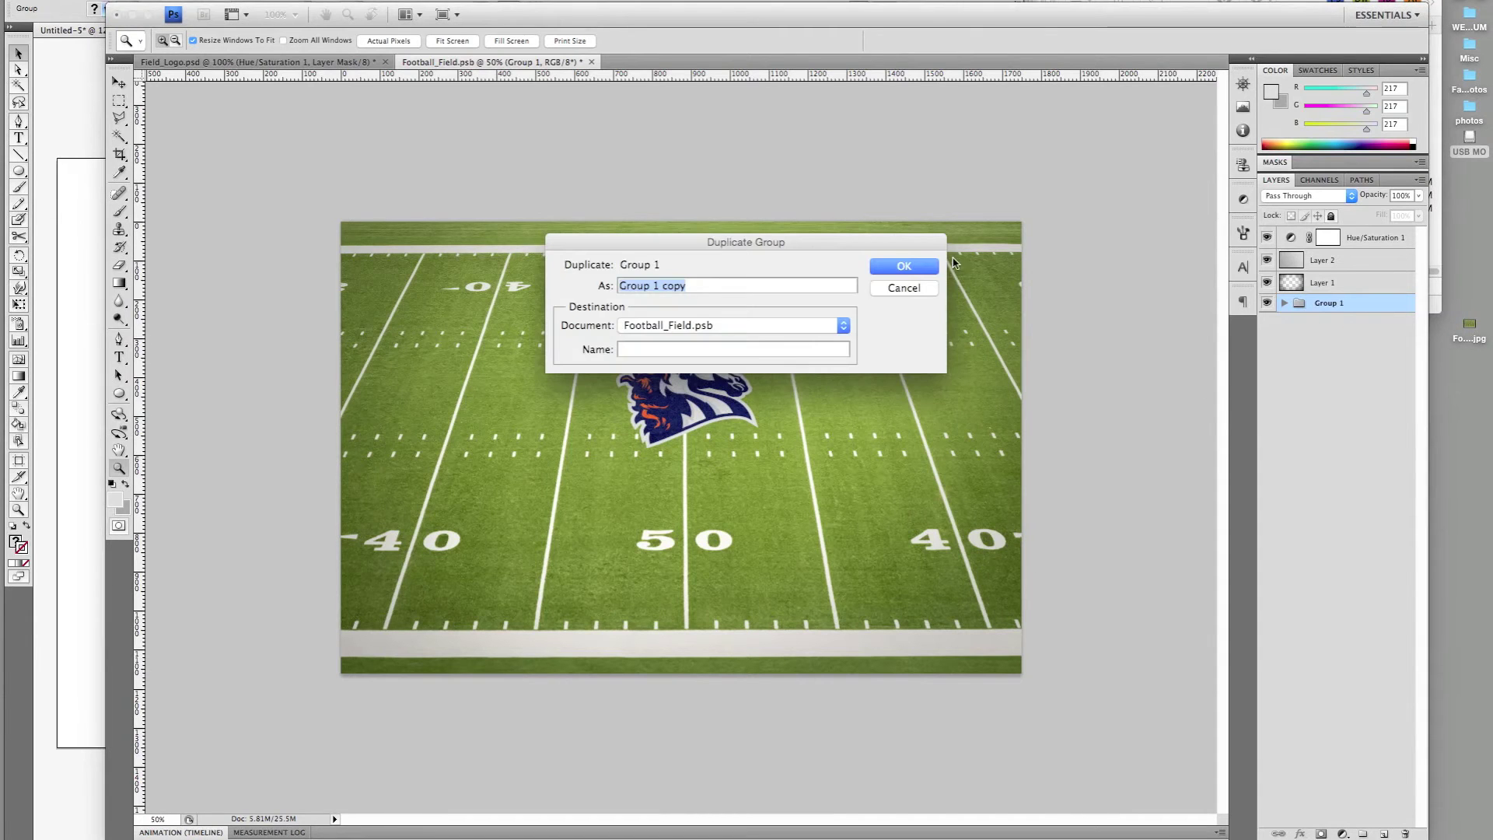
pyautogui.click(921, 266)
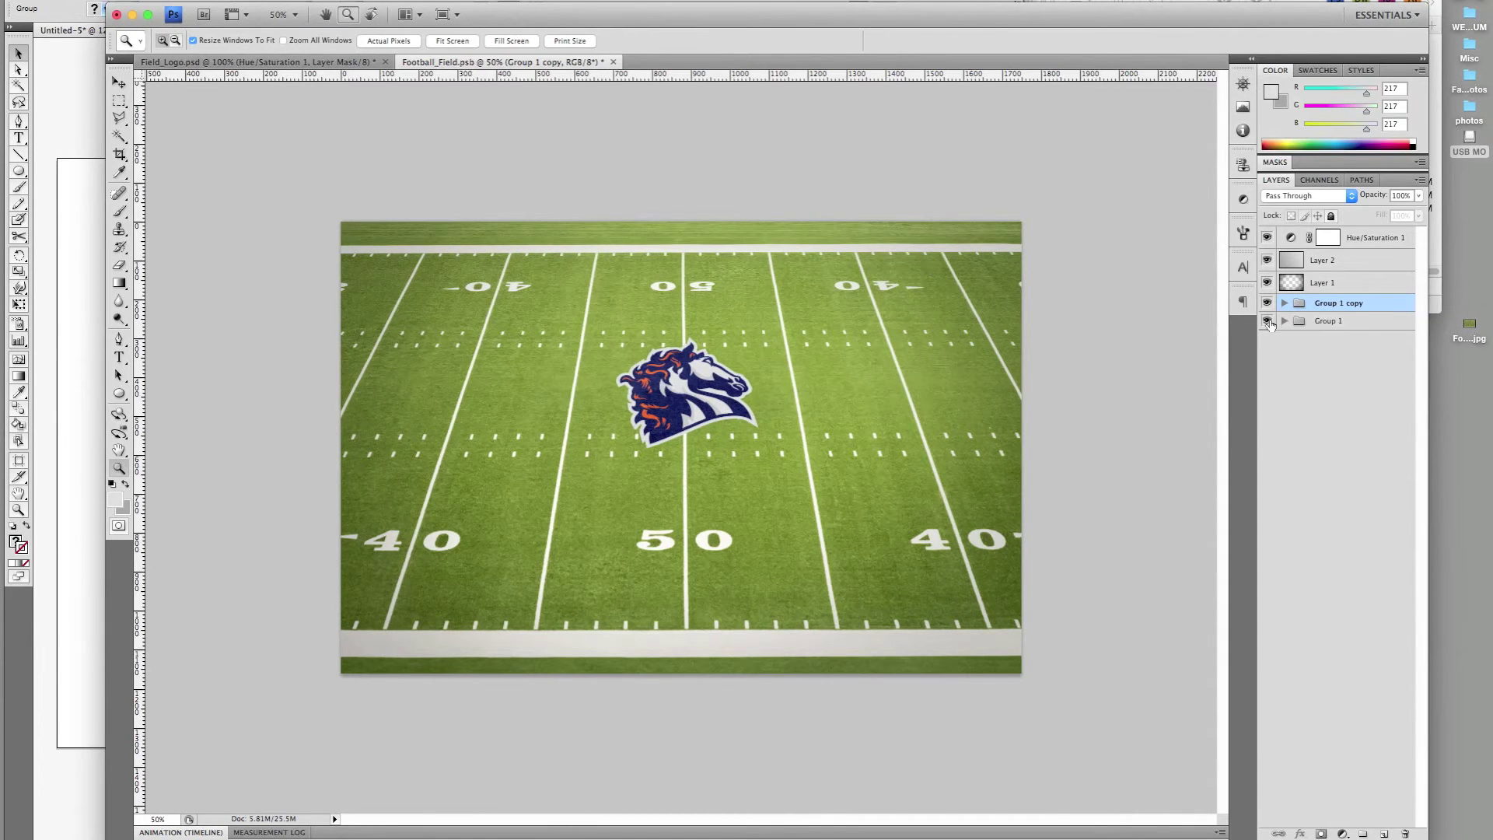
pyautogui.click(1267, 320)
# Rotate Logo copy 3, Background copy 4 and Background copy 3 in the duplicated group together counterclockwise with Free Transform
pyautogui.click(1284, 303)
pyautogui.click(1357, 368)
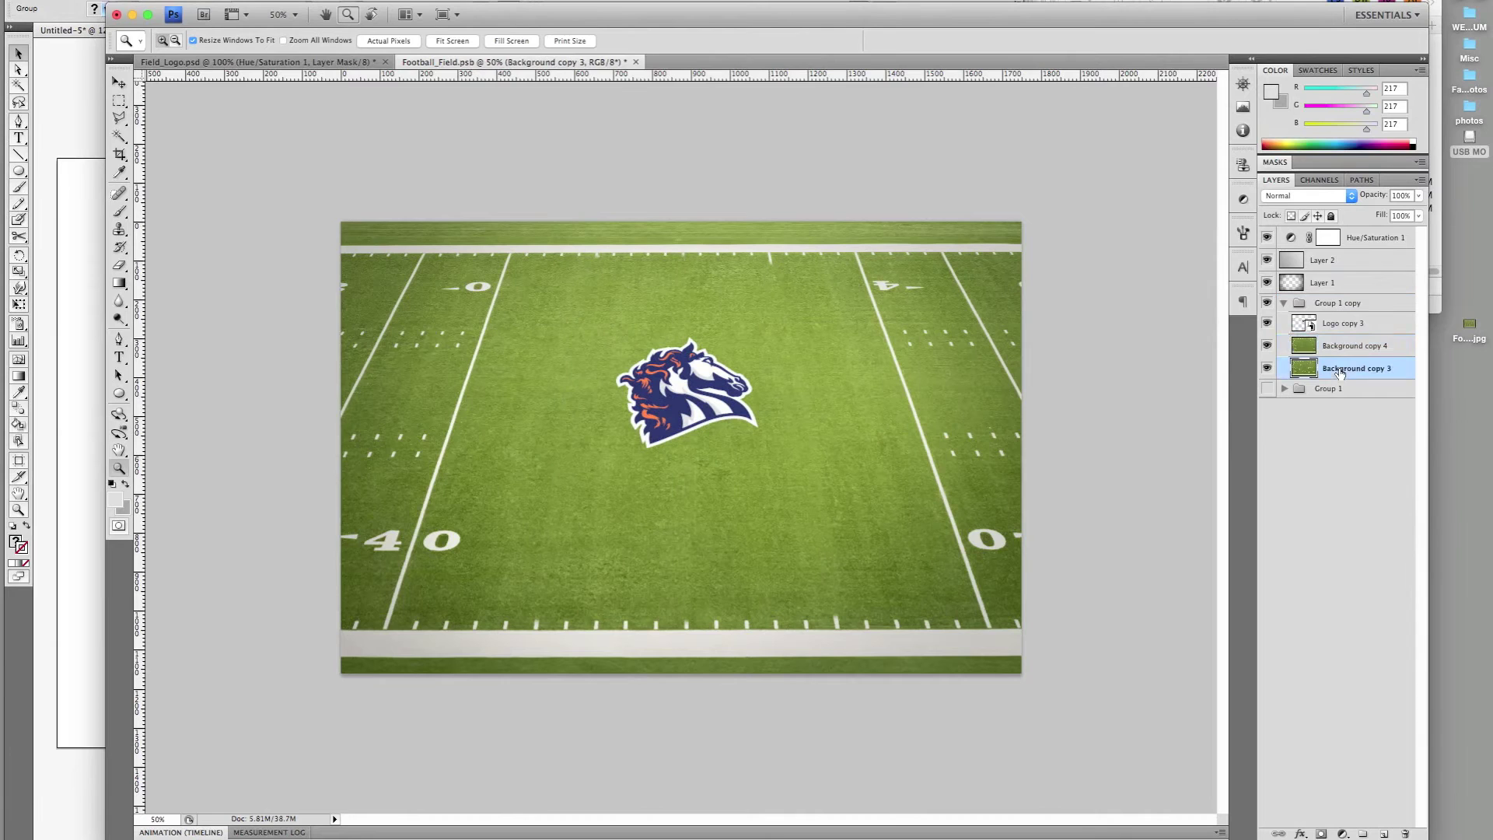
pyautogui.keyDown('shift'); pyautogui.click(1353, 325); pyautogui.keyUp('shift')
pyautogui.press('super+t')
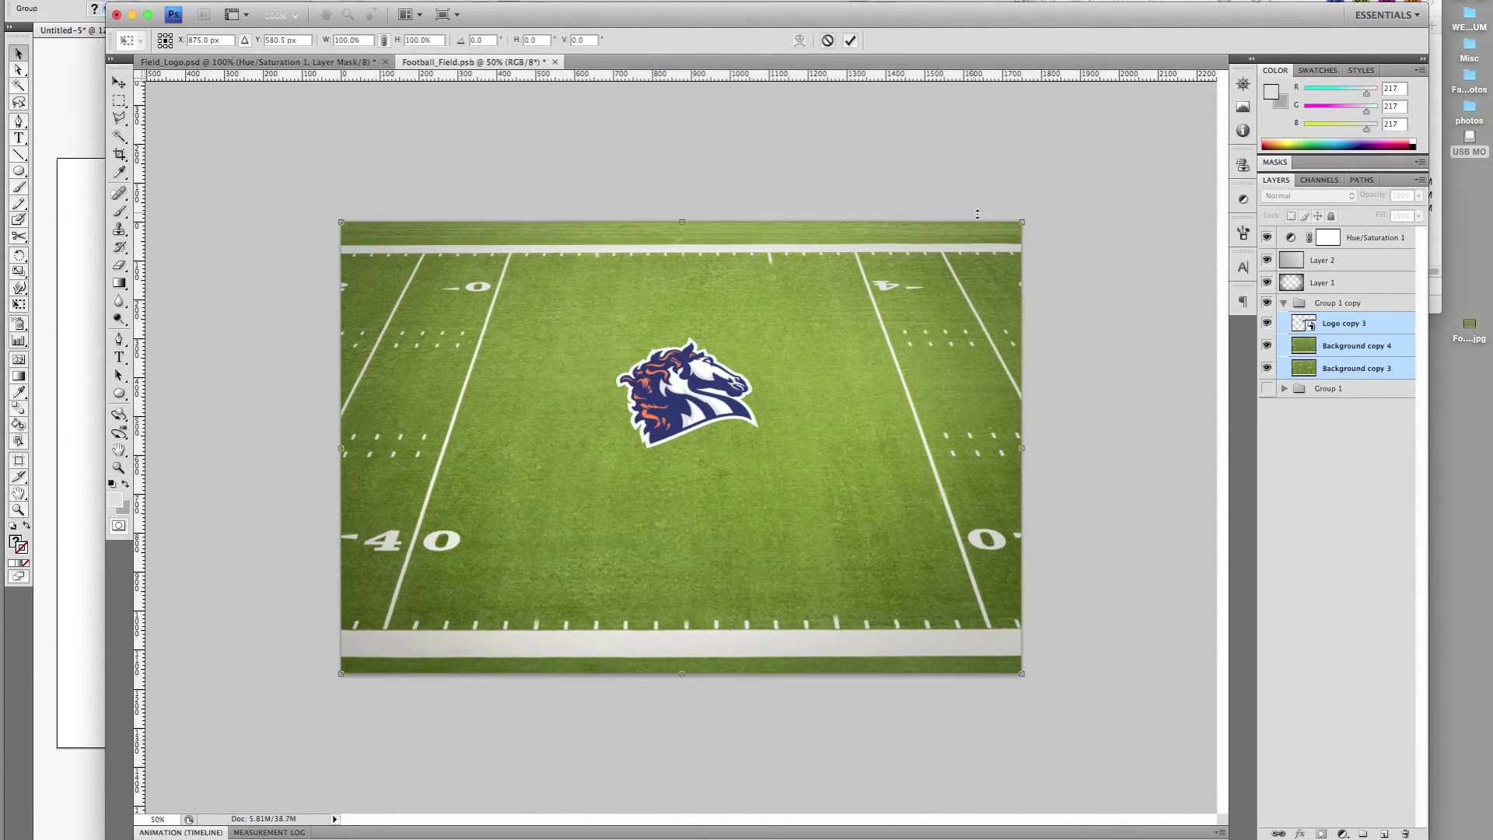
pyautogui.press('super+minus')
pyautogui.moveTo(682, 211); pyautogui.dragTo(155, 279)
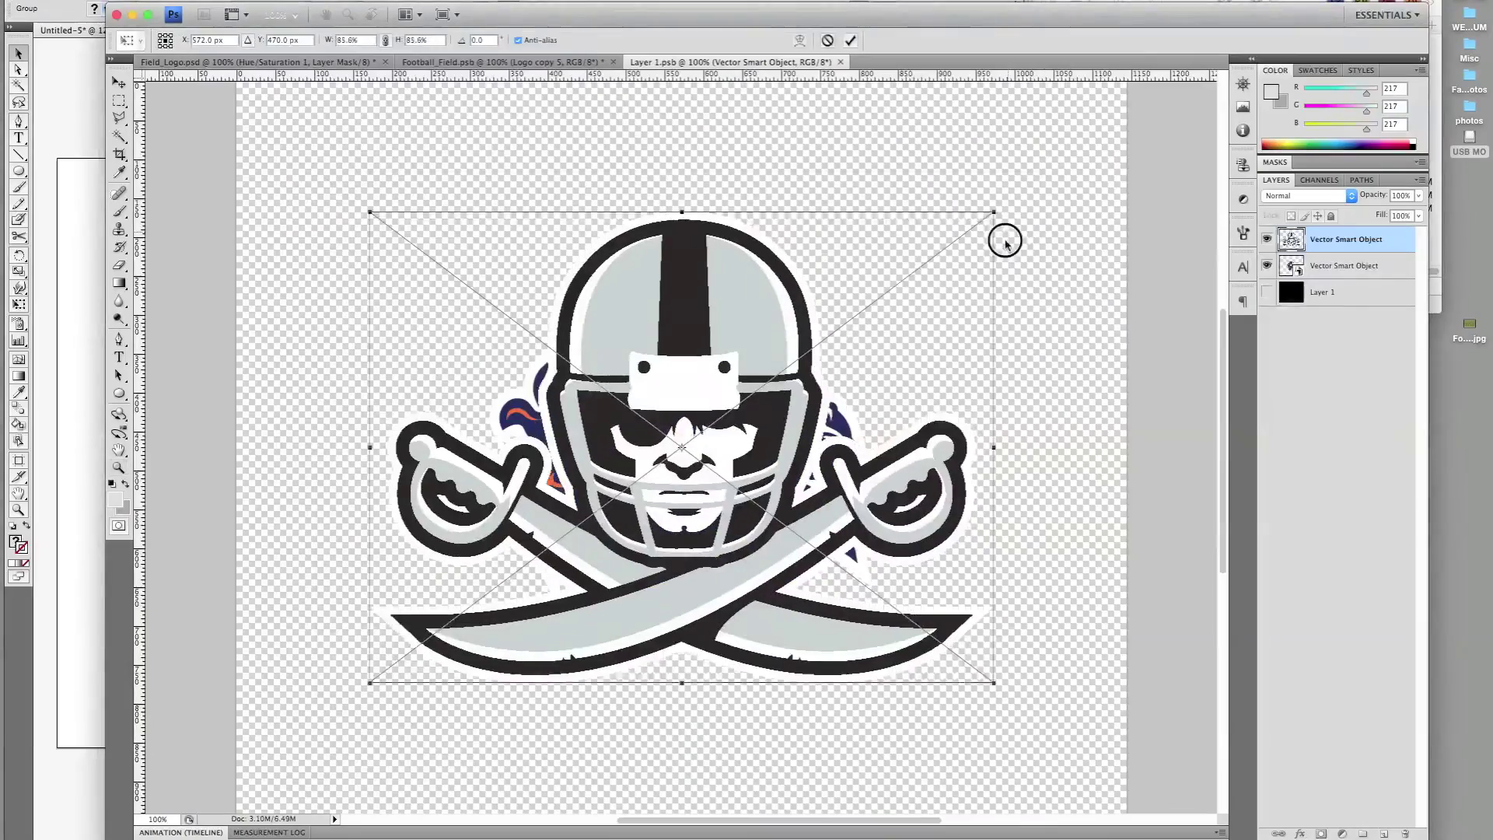
# Place the helmet-and-swords logo over the horse logo inside the Smart Object, scaled to 85.6%
pyautogui.press('Return')
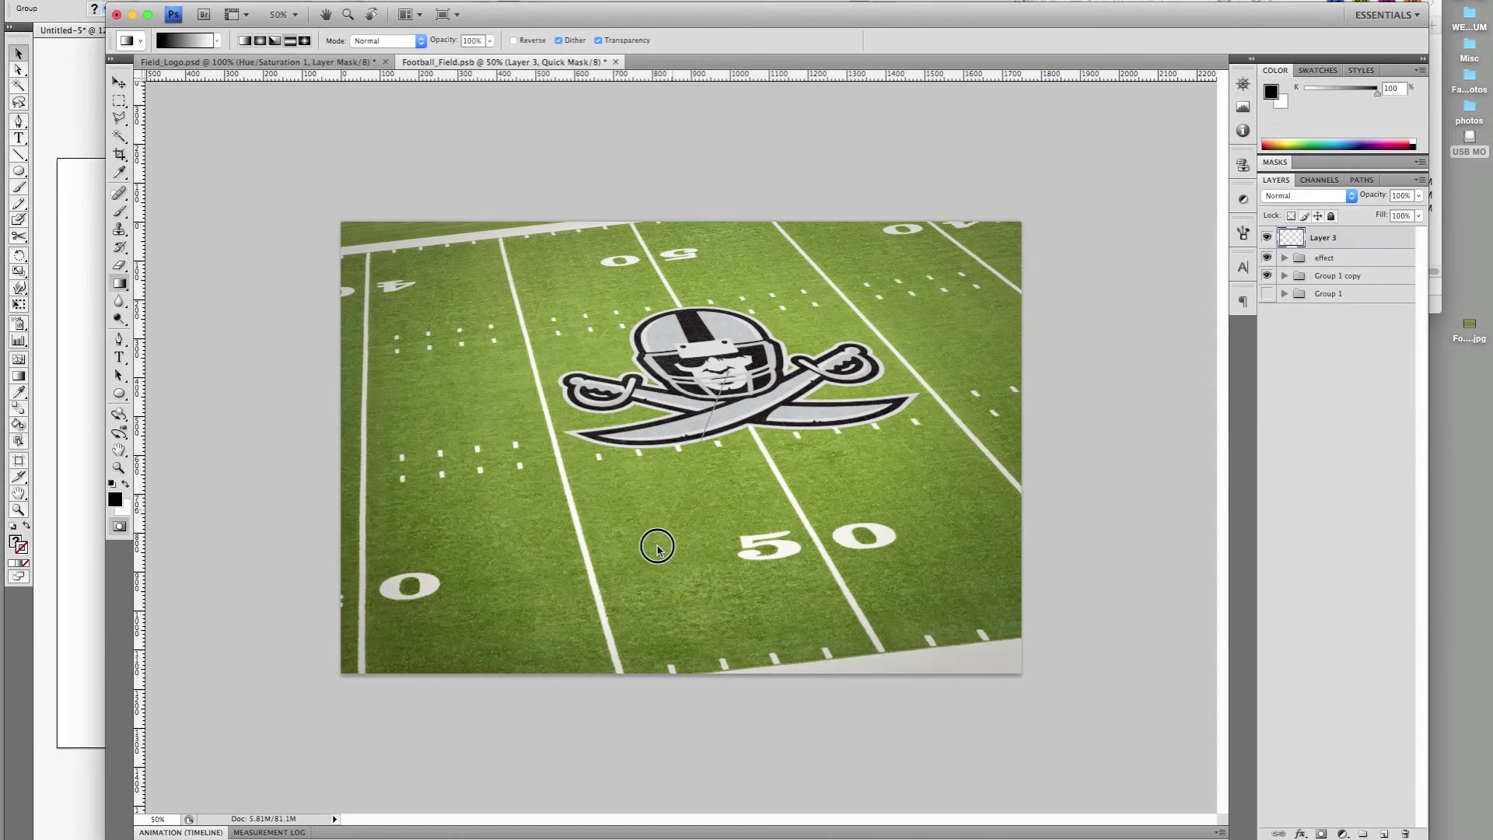
# Create a soft diagonal band with a Quick Mask gradient, fill the area outside it with black on Layer 3, and deselect
pyautogui.moveTo(657, 548); pyautogui.dragTo(642, 571)
pyautogui.press('q')
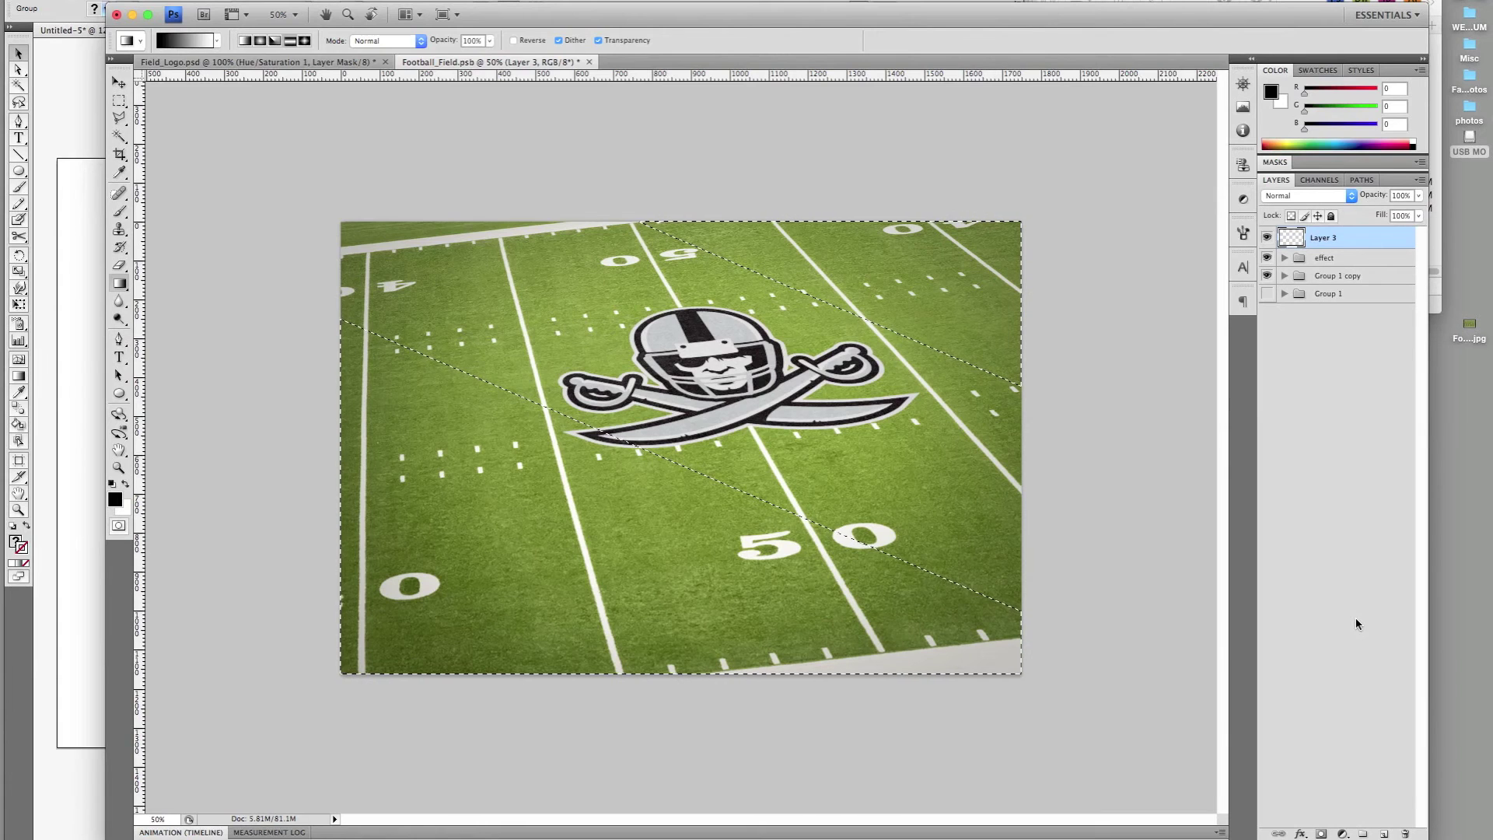
pyautogui.hotkey('alt', 'BackSpace')
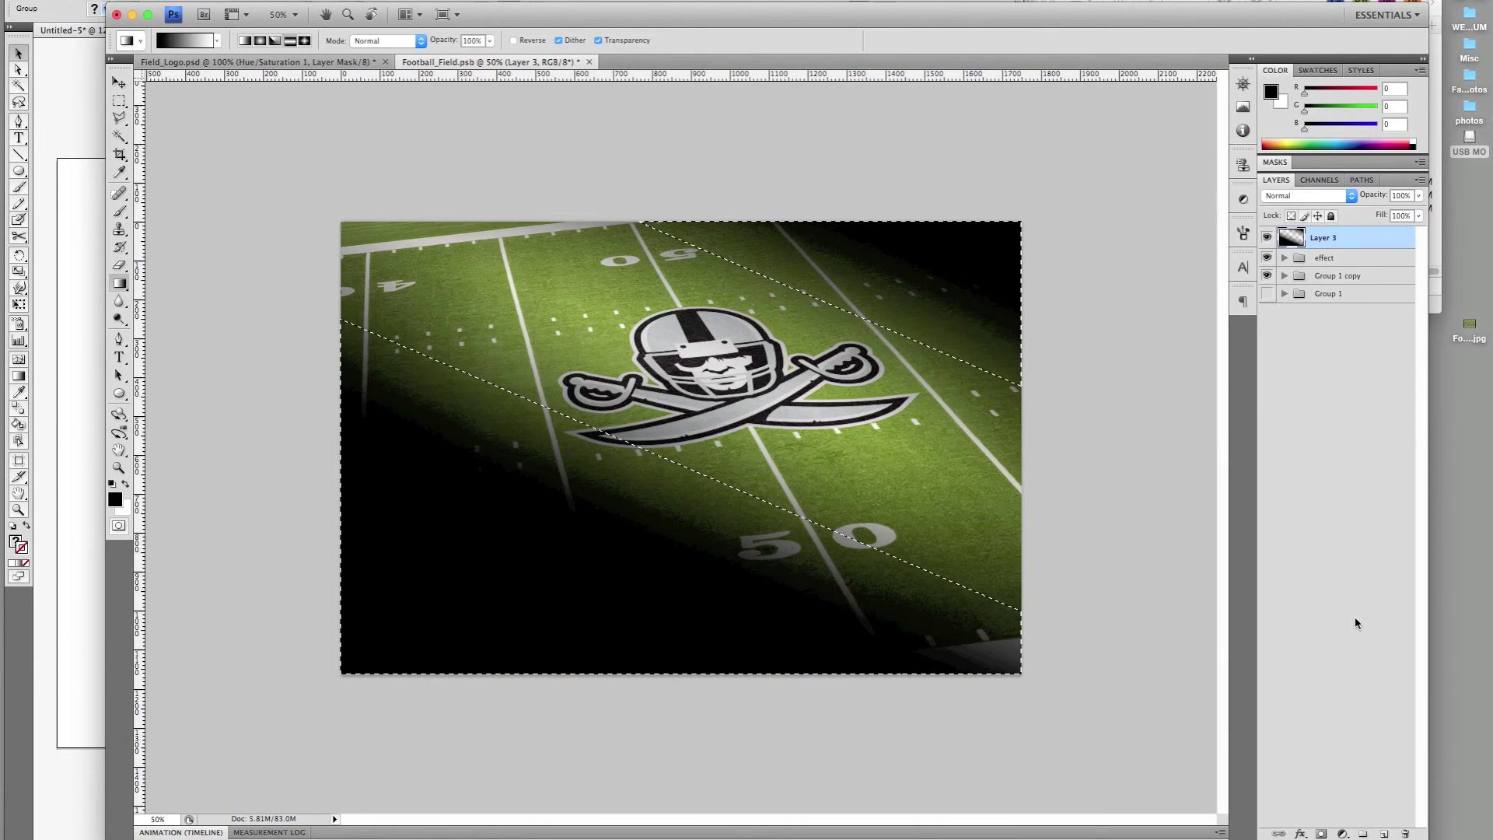
pyautogui.press('super+d')
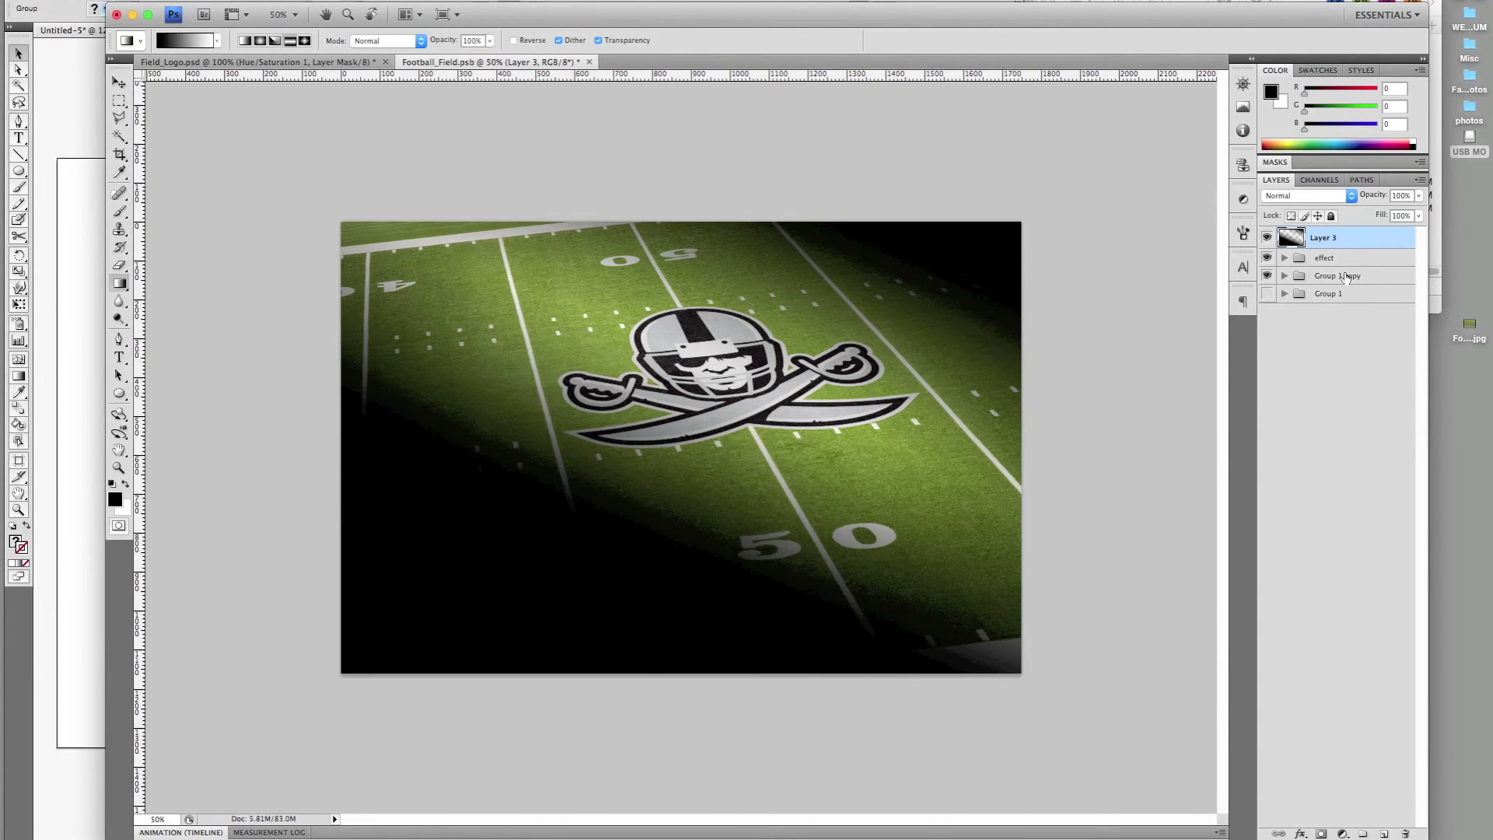
# Hide Layer 3, duplicate the effect and Group 1 copy groups together, and merge the duplicates into a single layer
pyautogui.click(1268, 238)
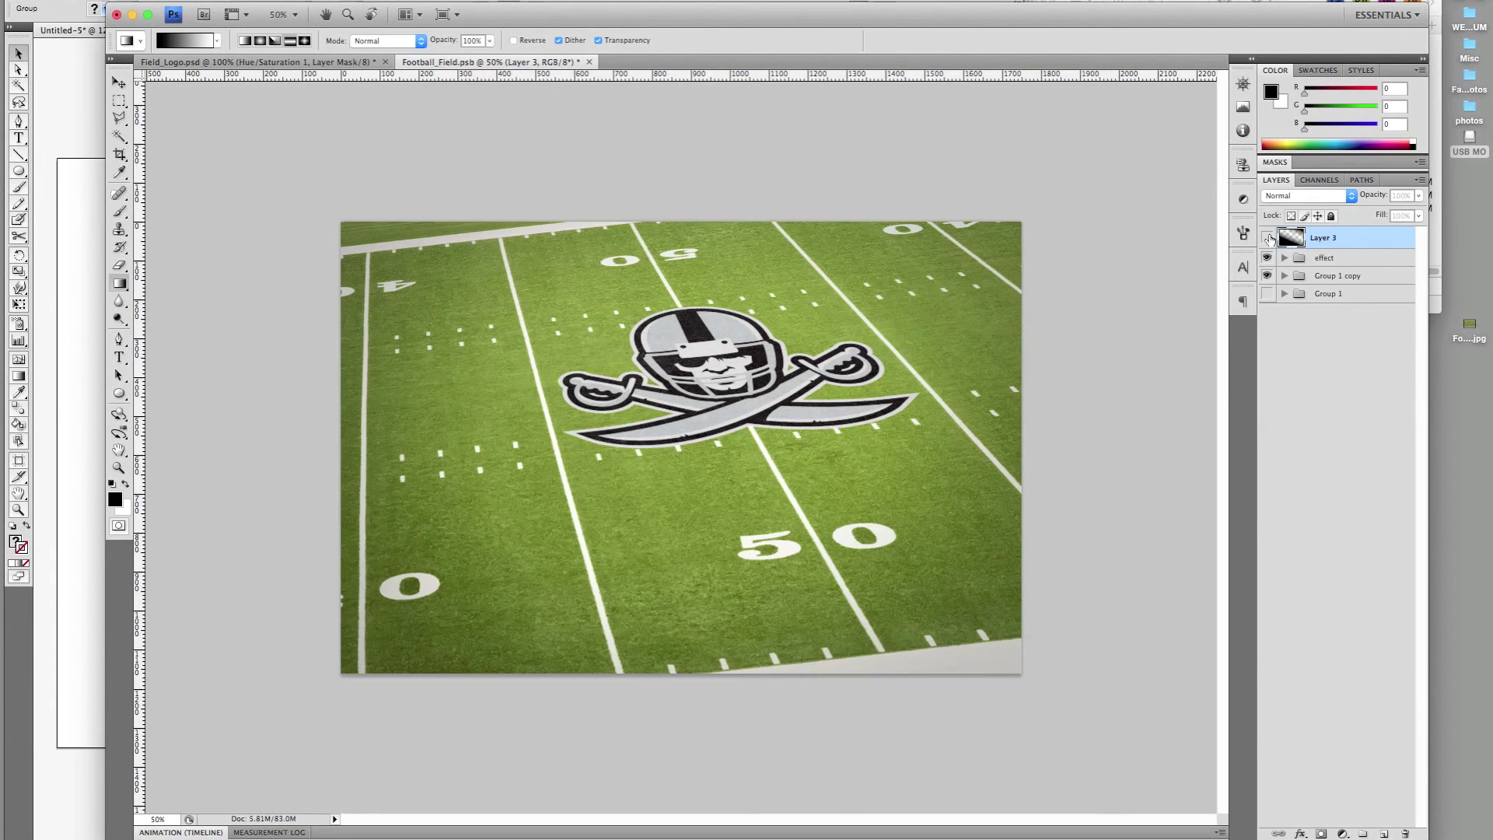
pyautogui.rightClick(1325, 279)
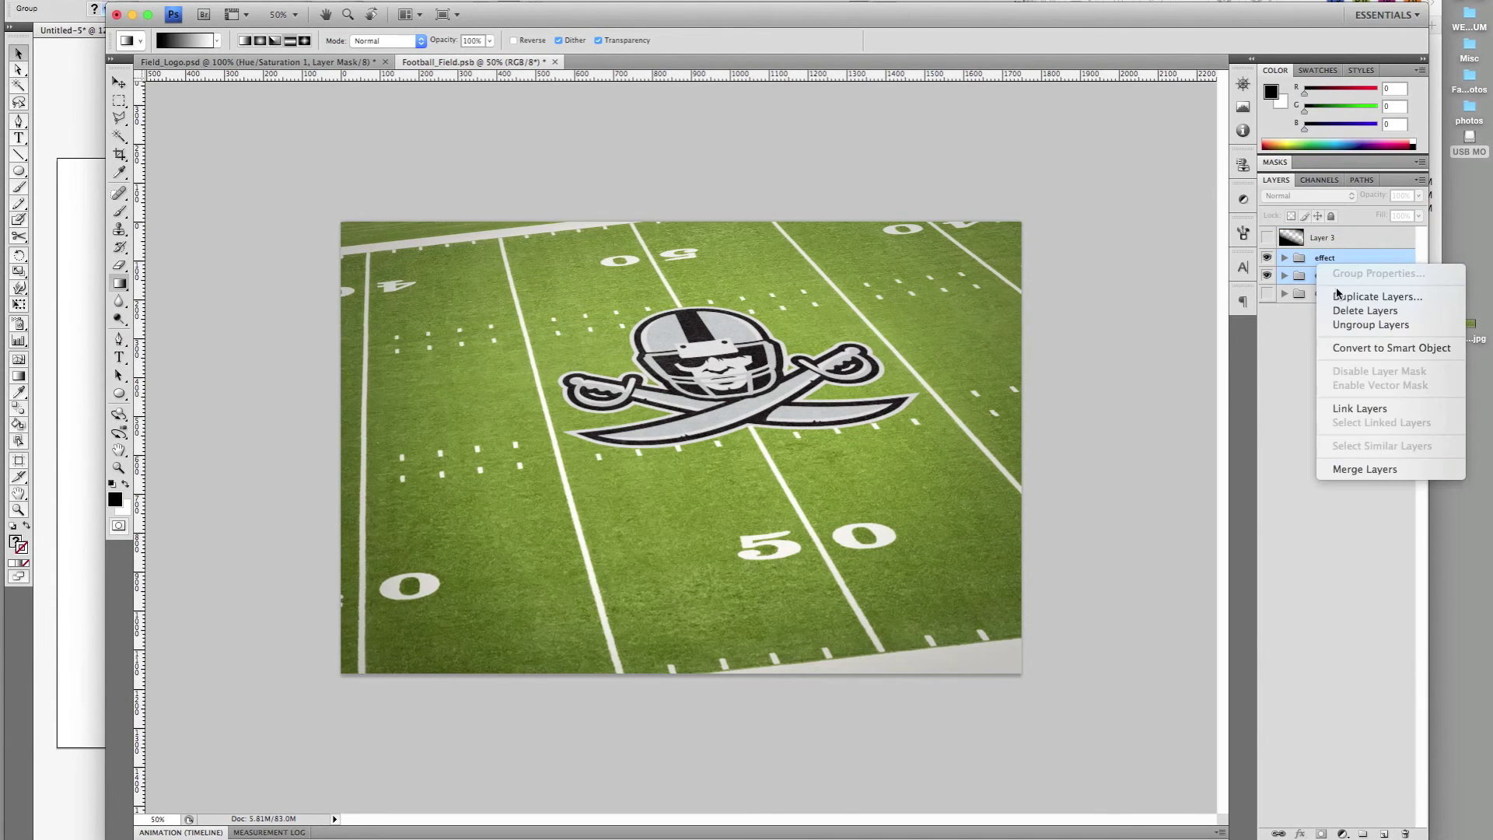
pyautogui.click(1342, 295)
pyautogui.press('Return')
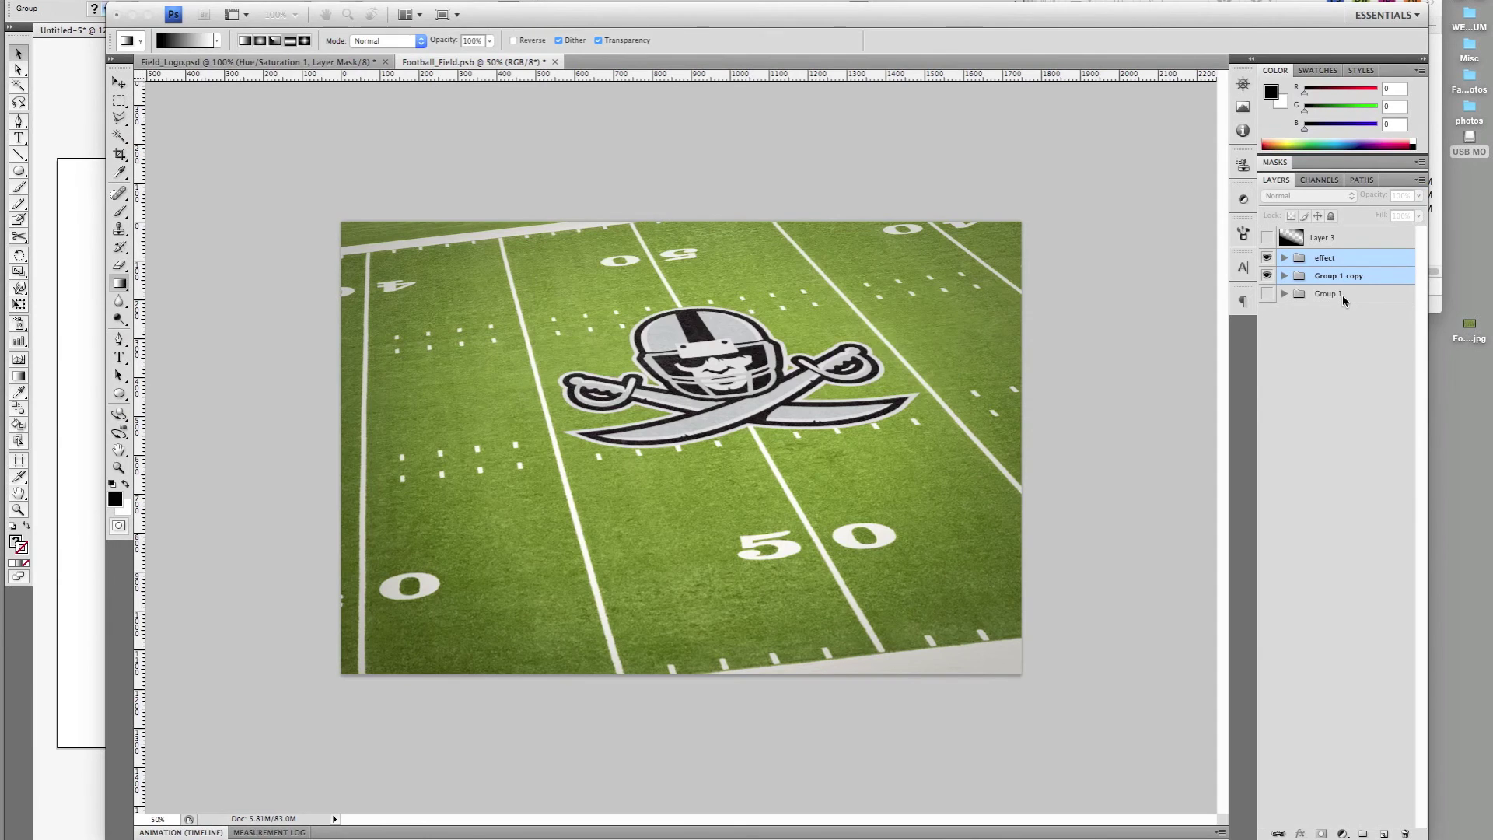
pyautogui.press('super+e')
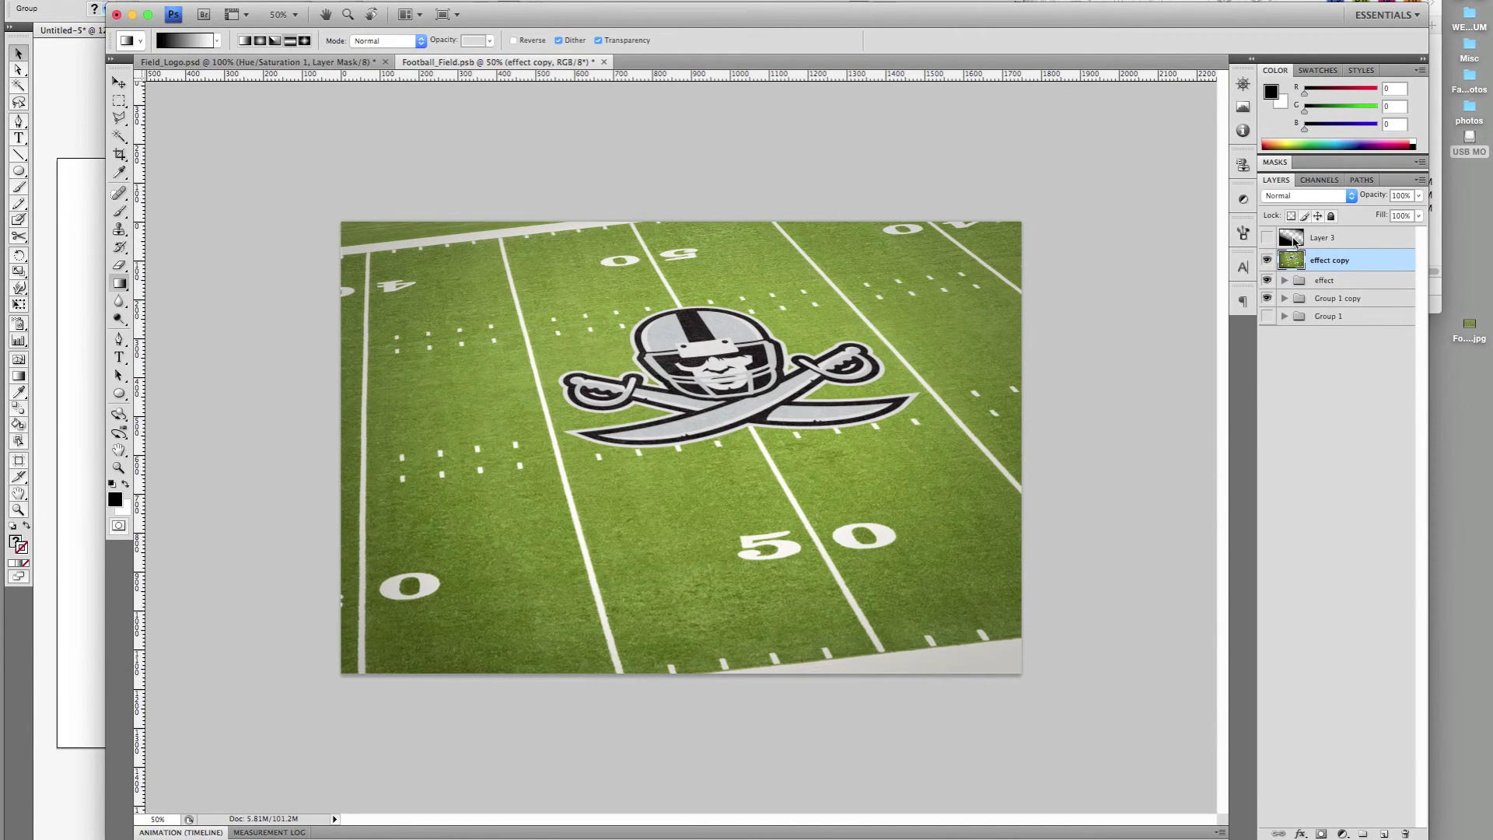
# Load Layer 3's transparency as a selection and apply a Lens Blur with radius 7 and an octagon iris to the effect copy layer
pyautogui.keyDown('super'); pyautogui.click(1292, 238); pyautogui.keyUp('super')
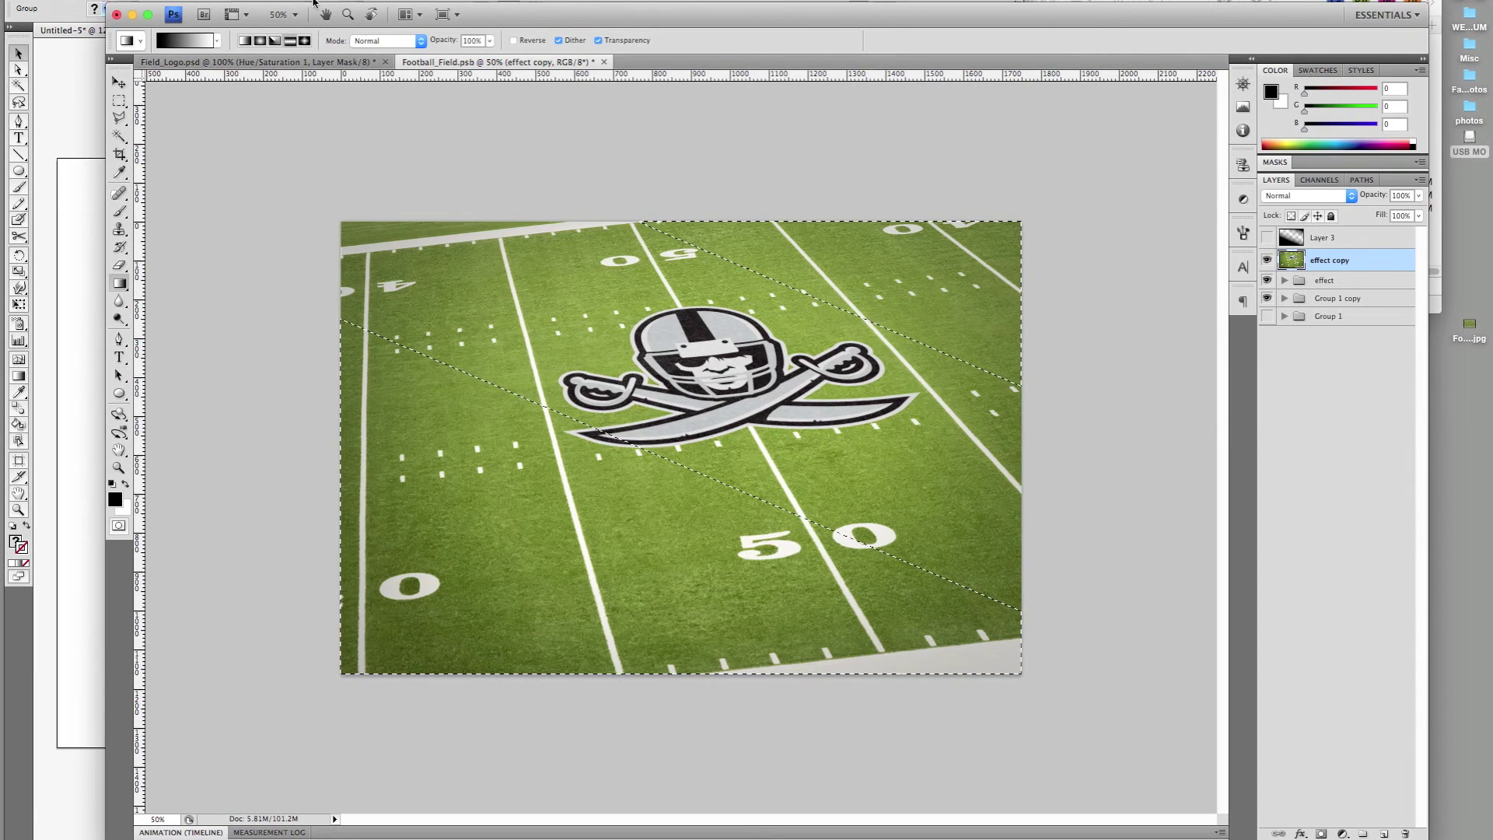
pyautogui.click(314, 2)
pyautogui.moveTo(355, 97)
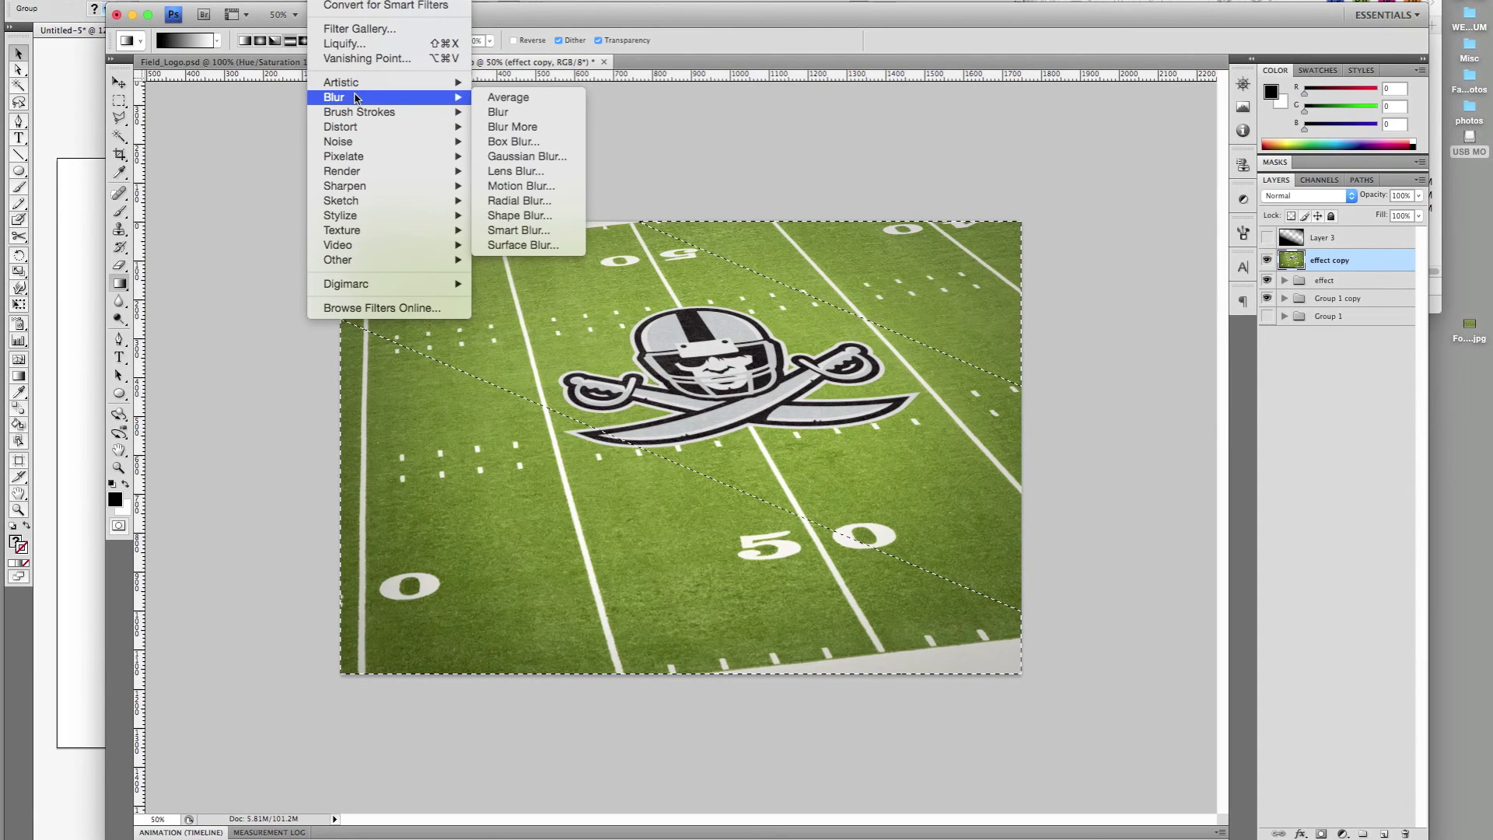
pyautogui.click(532, 172)
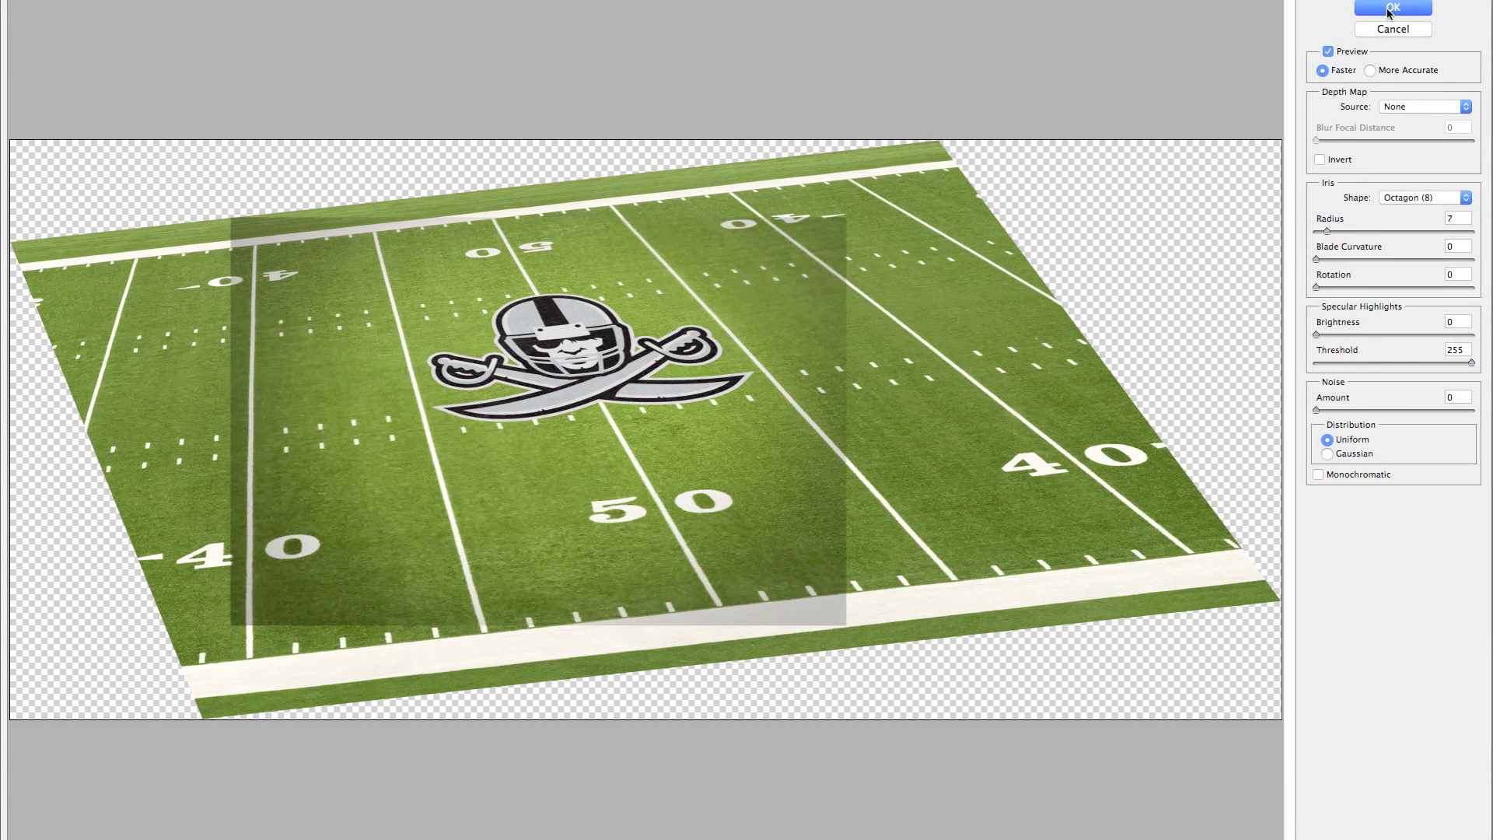
pyautogui.press('Return')
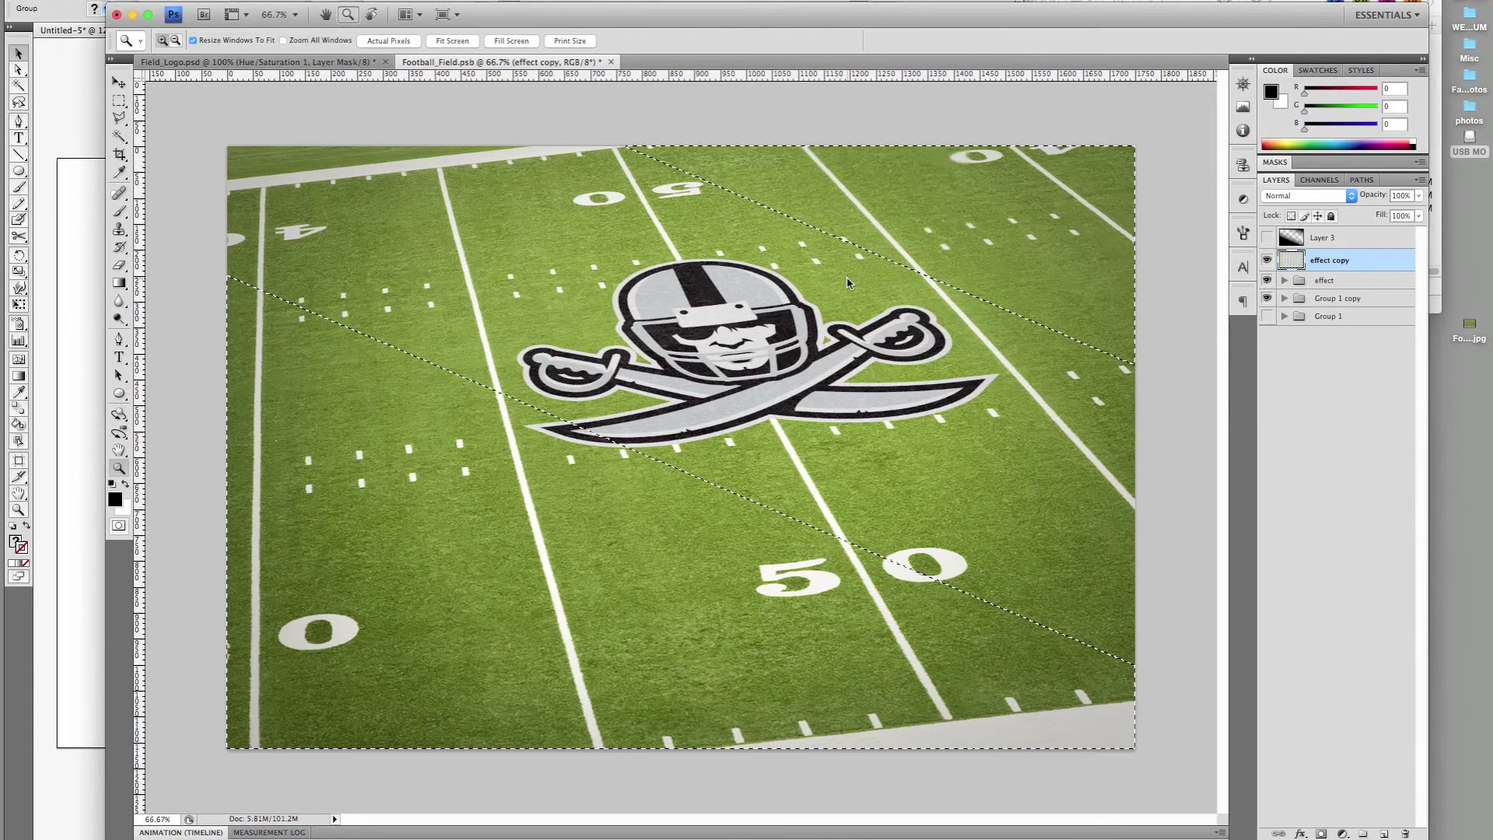